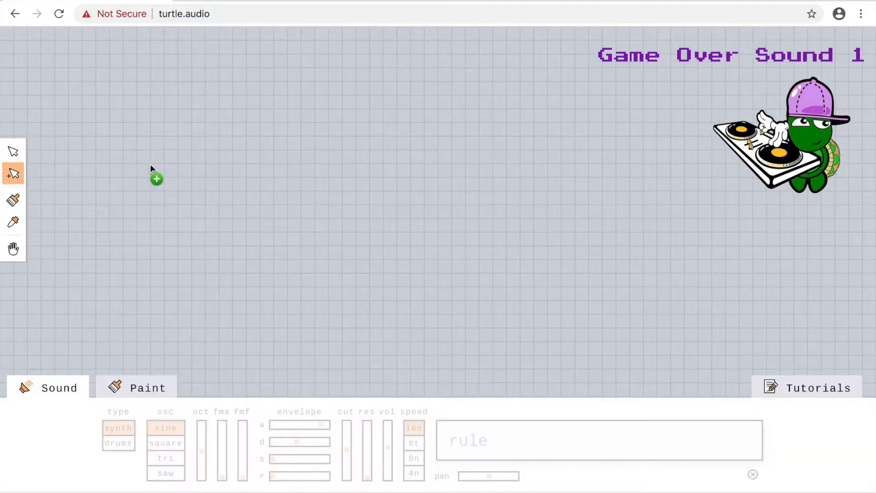
Place a turtle on the upper grid and give it the rule "r m2r m4l m2r m4l m2r m2l m2r m2".
click(295, 116)
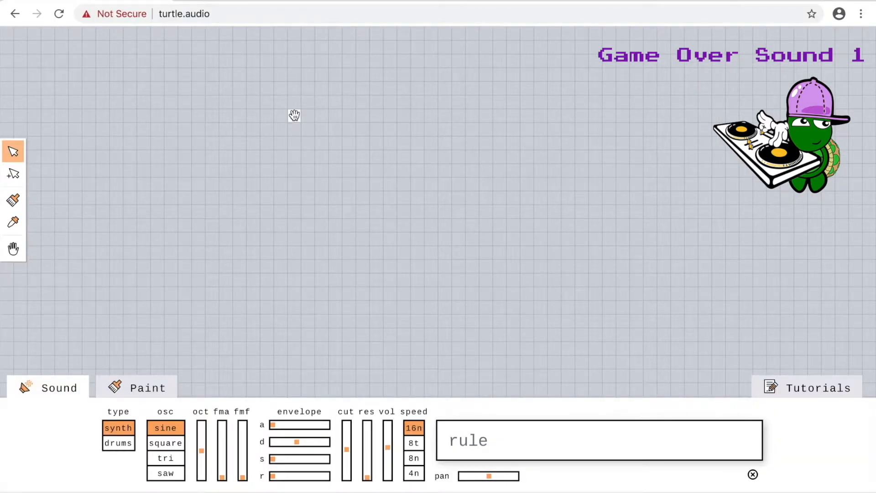
text(r)
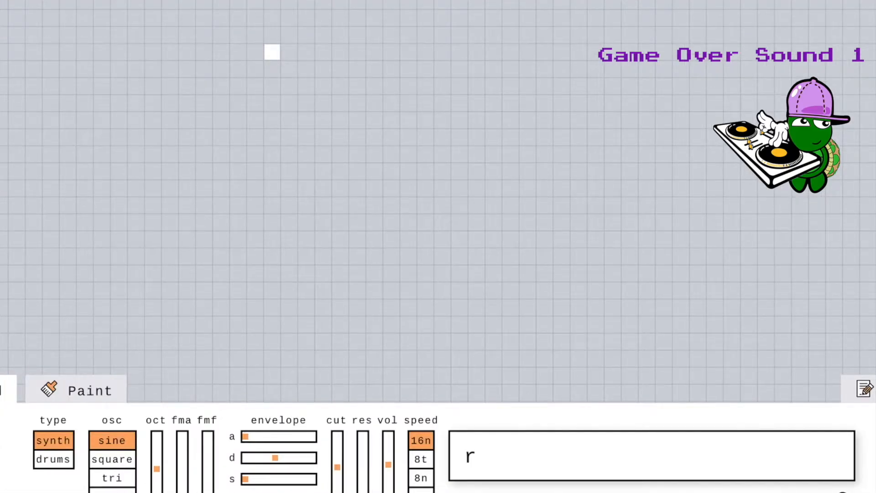
text( m2r)
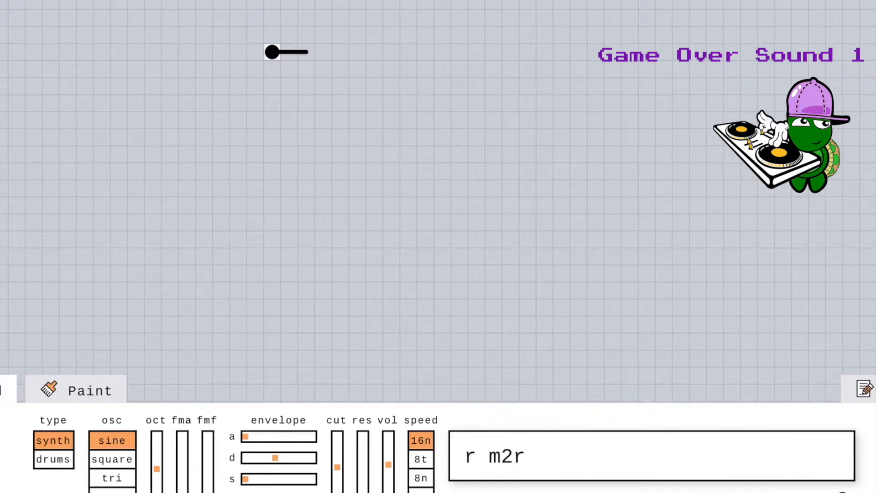
text(m4l)
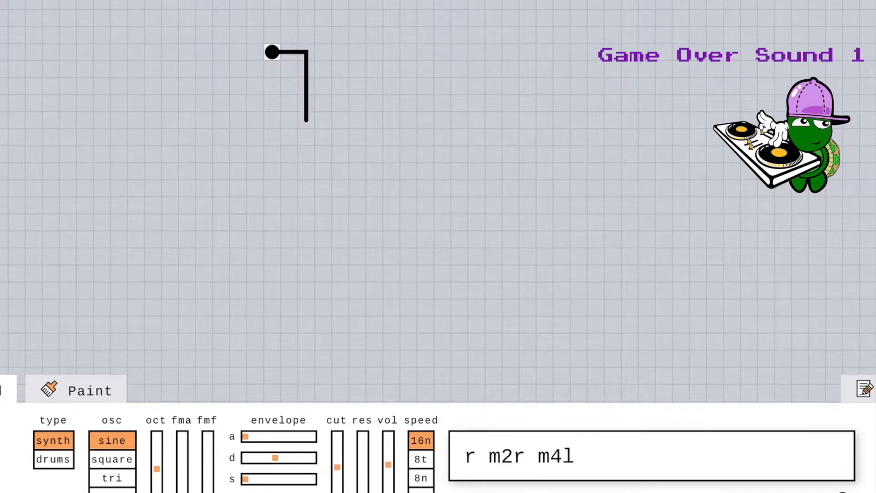
text( m2r)
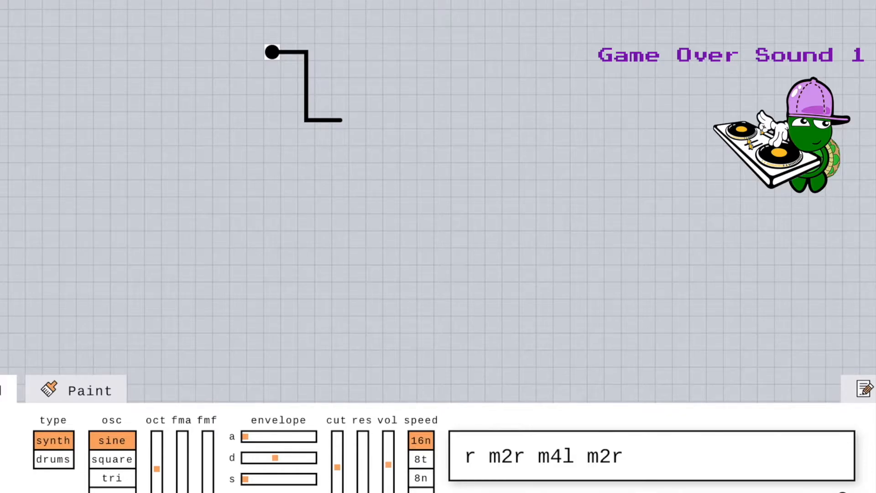
text( m4l)
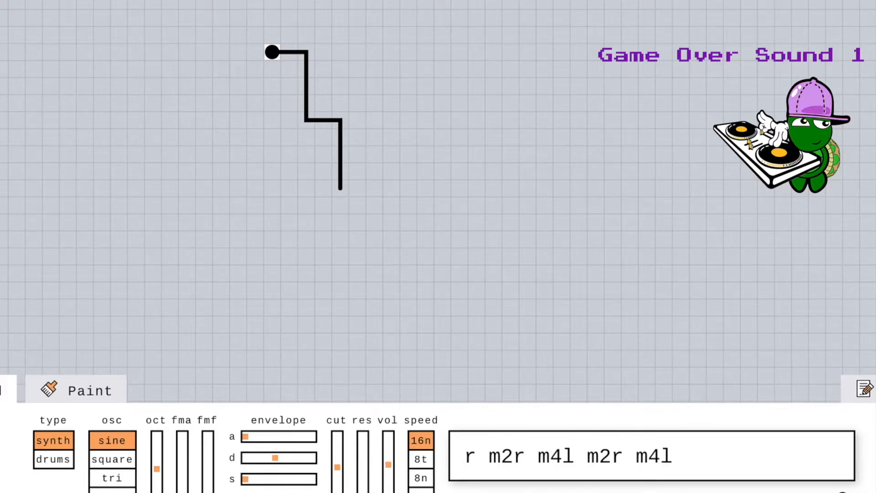
text( m2)
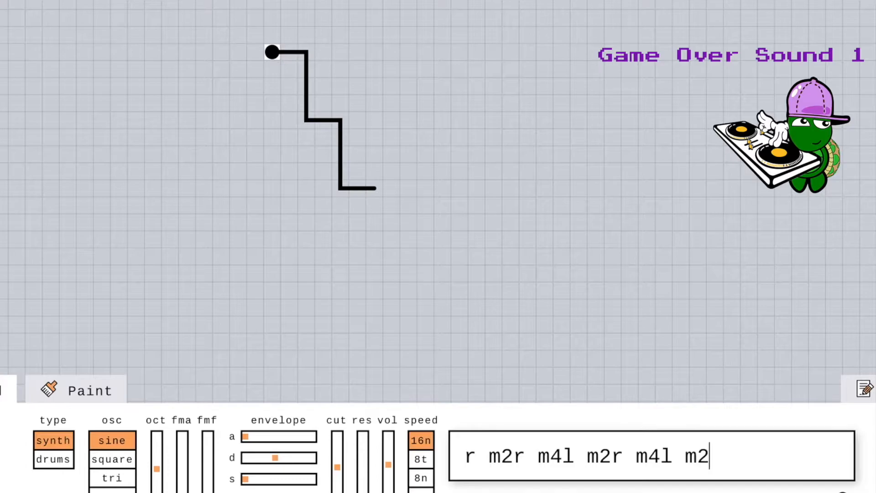
text(r m2l m2r)
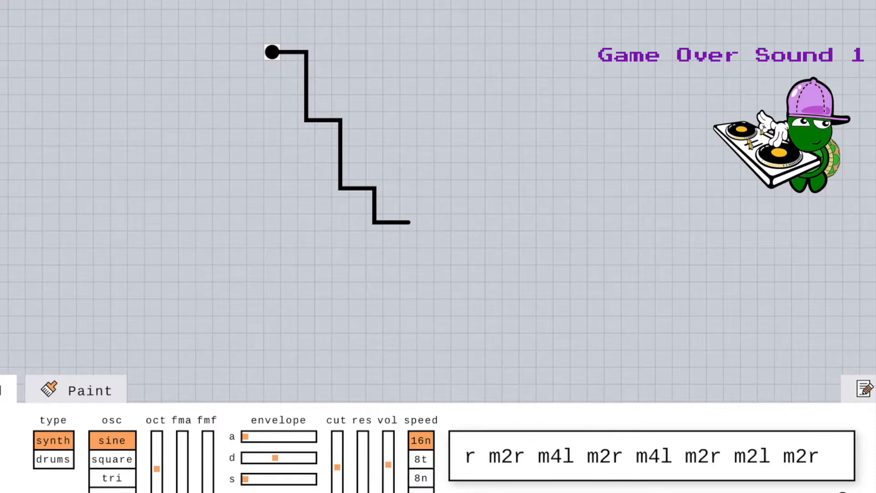
text( m2)
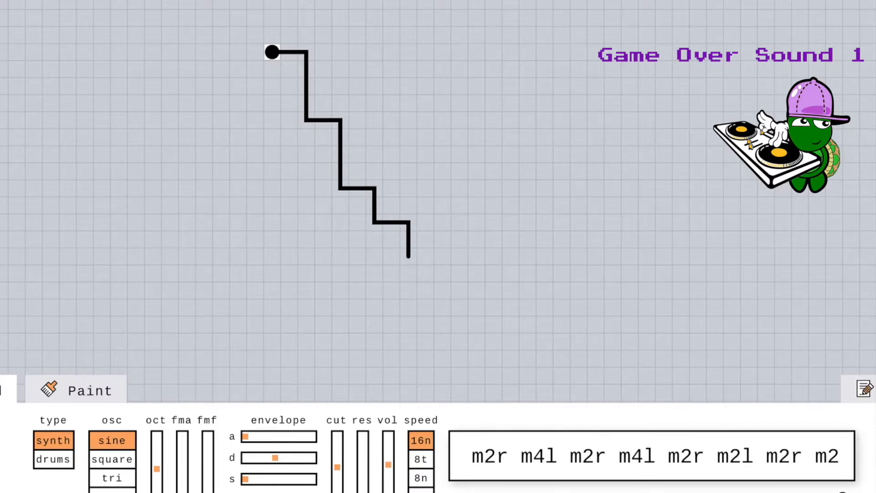
Copy the turtle's rule and apply it to a second turtle placed five squares to the right in the same row.
triple_click(470, 458)
key(ctrl+c)
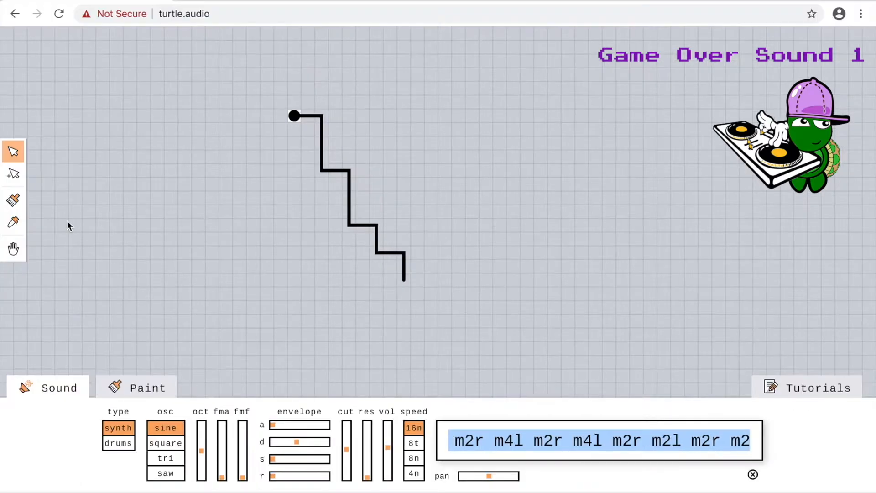
click(13, 173)
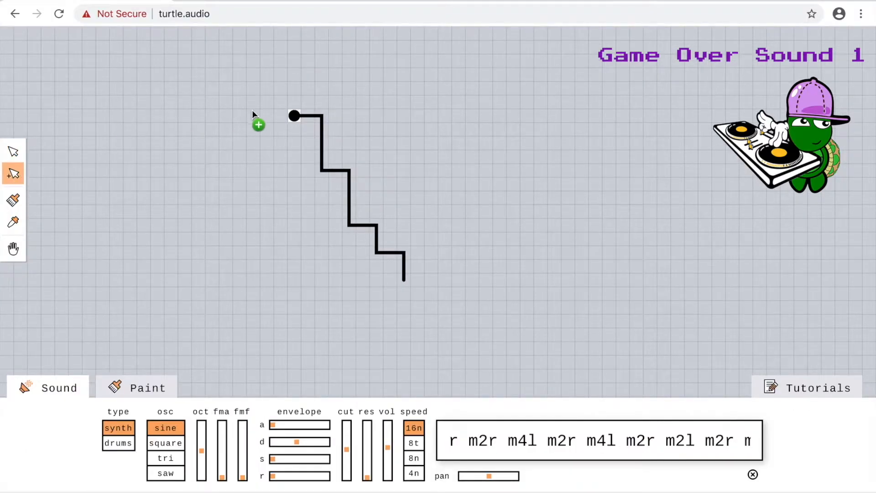
click(365, 118)
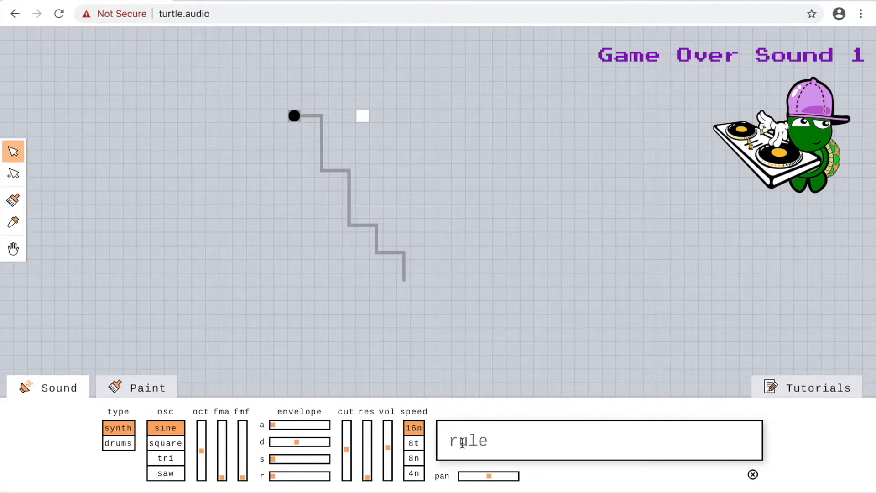
key(ctrl+v)
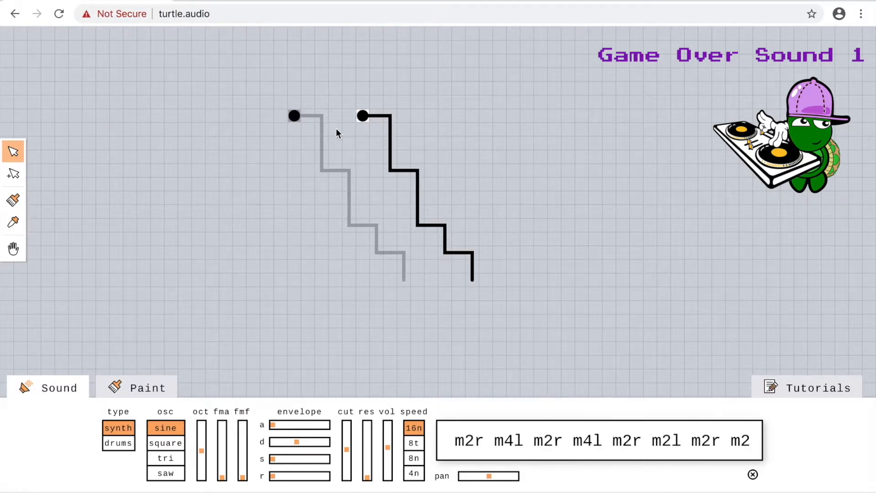
Paint A3, G3 and F#3 notes at the start, middle and end of the first path's first vertical segment.
click(294, 117)
click(363, 116)
click(295, 118)
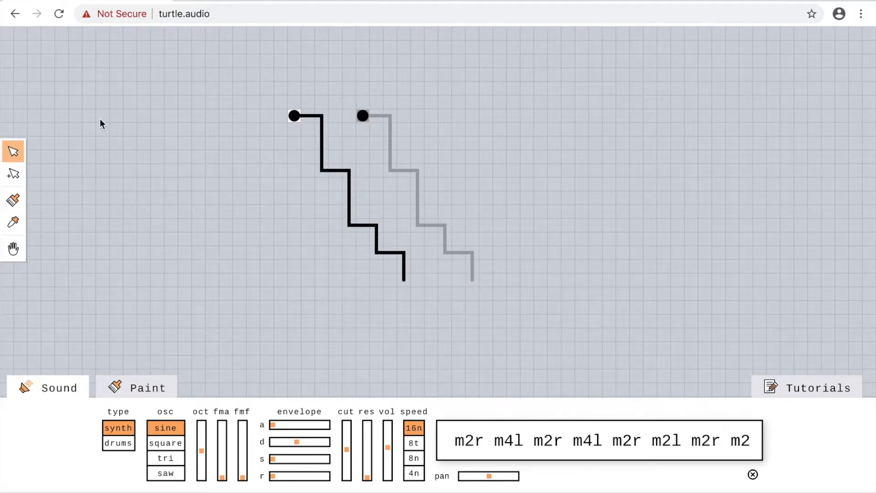
click(143, 392)
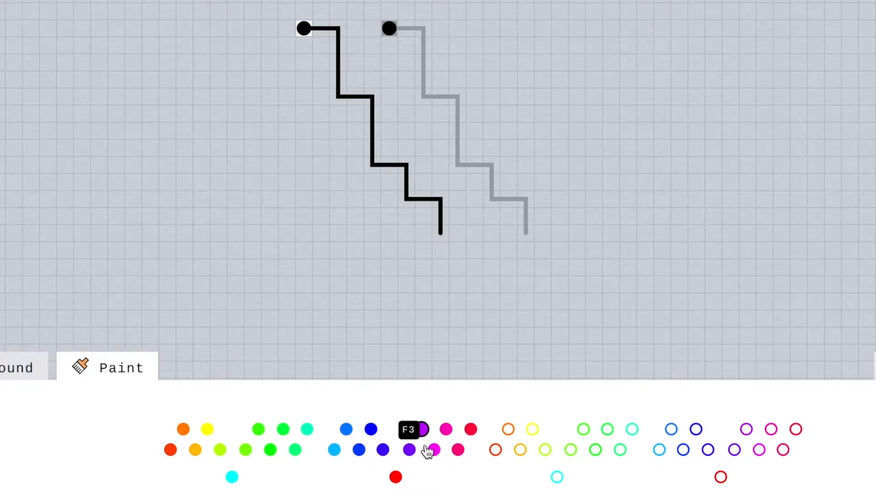
click(458, 451)
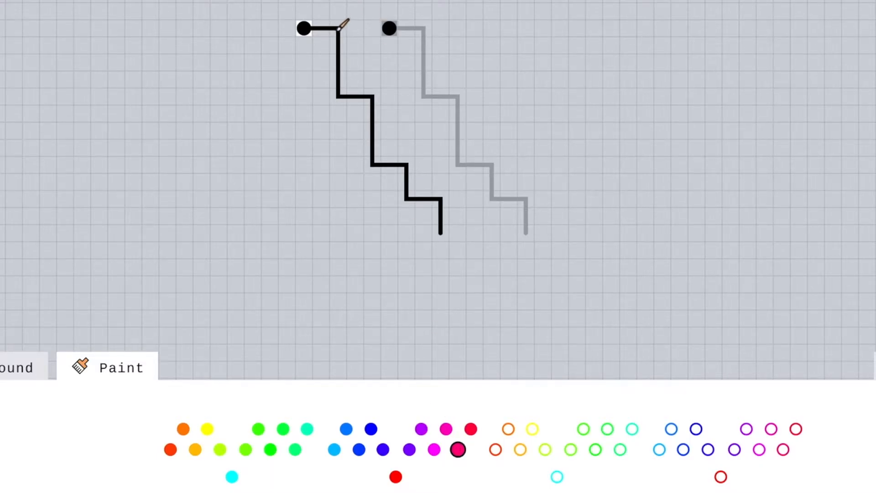
click(338, 28)
click(434, 453)
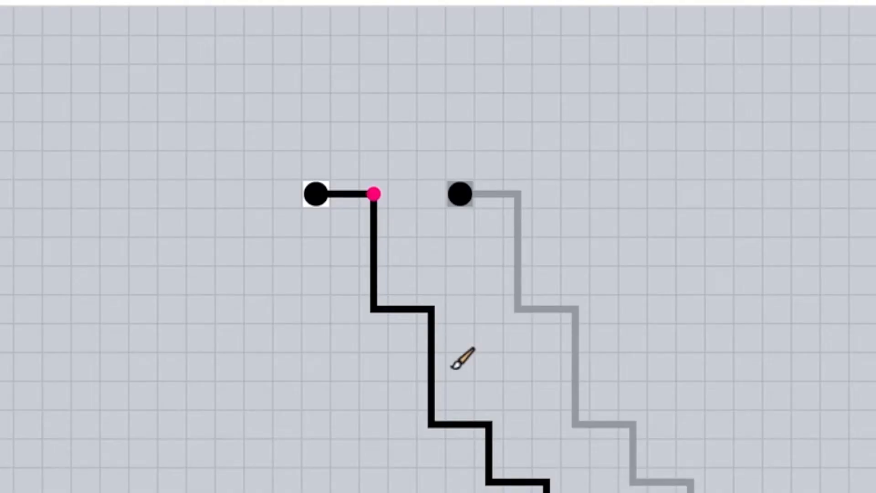
click(373, 251)
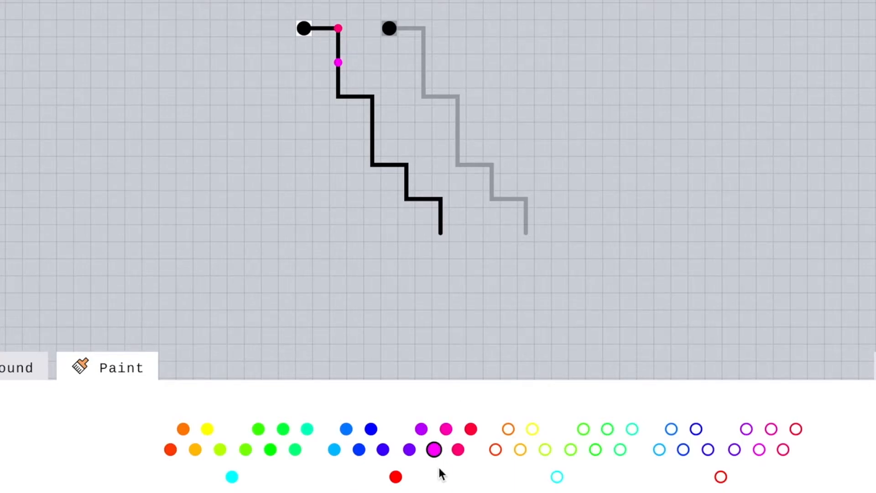
click(421, 430)
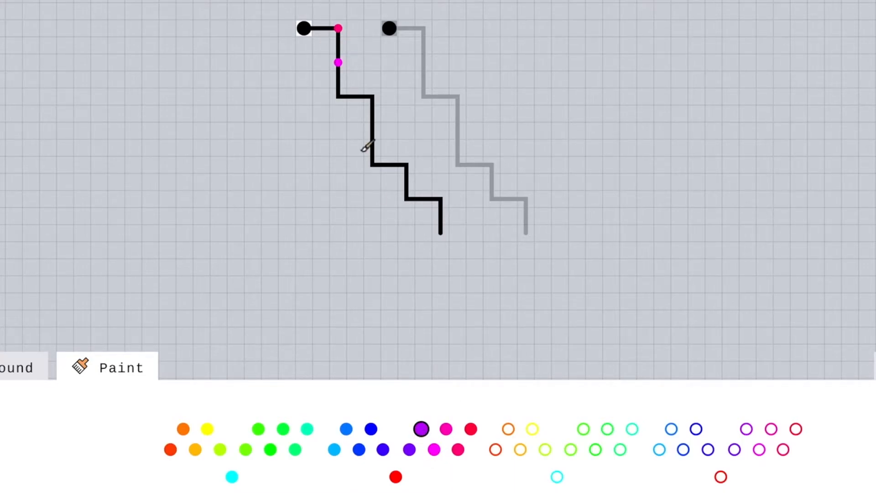
click(280, 207)
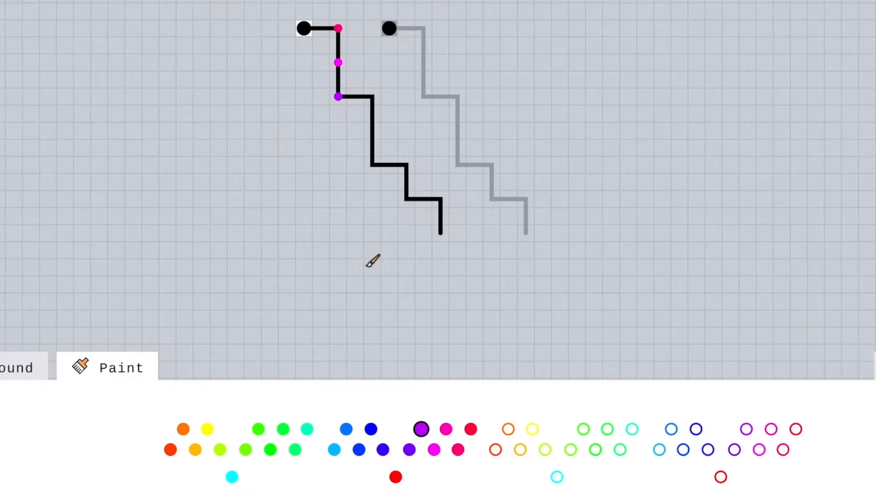
Paint F3, E3 and D3 notes at the start, middle and end of the first path's second vertical segment.
click(410, 449)
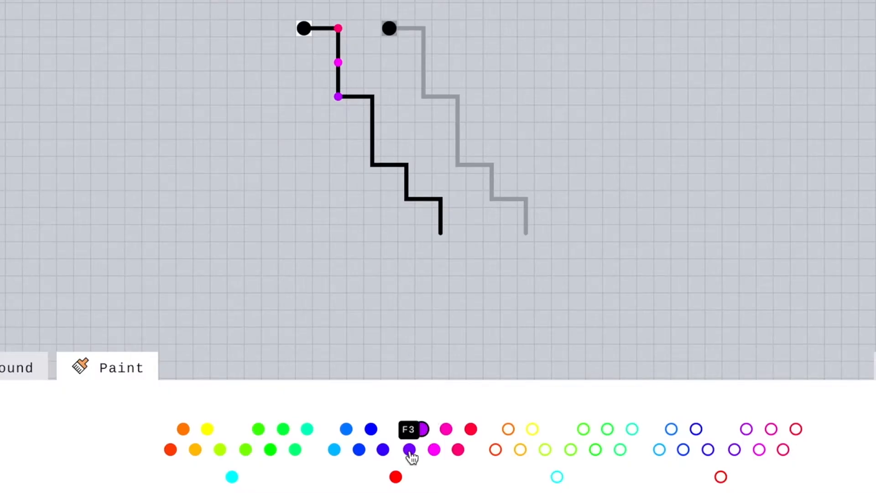
click(372, 97)
click(383, 450)
click(372, 130)
click(359, 450)
click(372, 165)
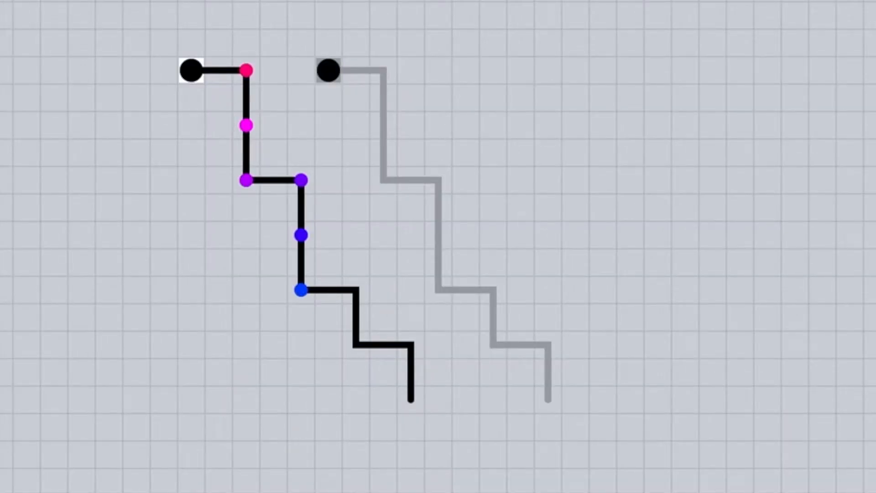
Paint alternating C3 and C#3 notes on every grid point along the last two steps of the first path, ending on C3.
click(356, 290)
click(356, 317)
click(356, 345)
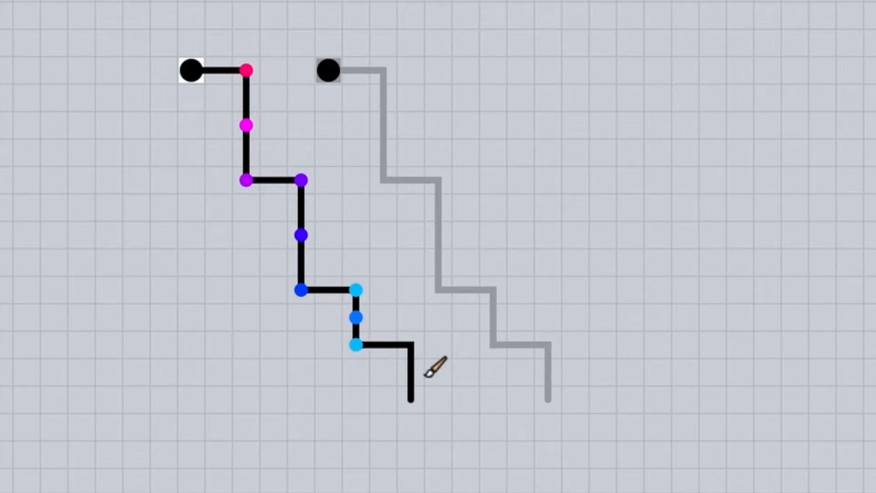
click(383, 345)
click(411, 345)
click(411, 372)
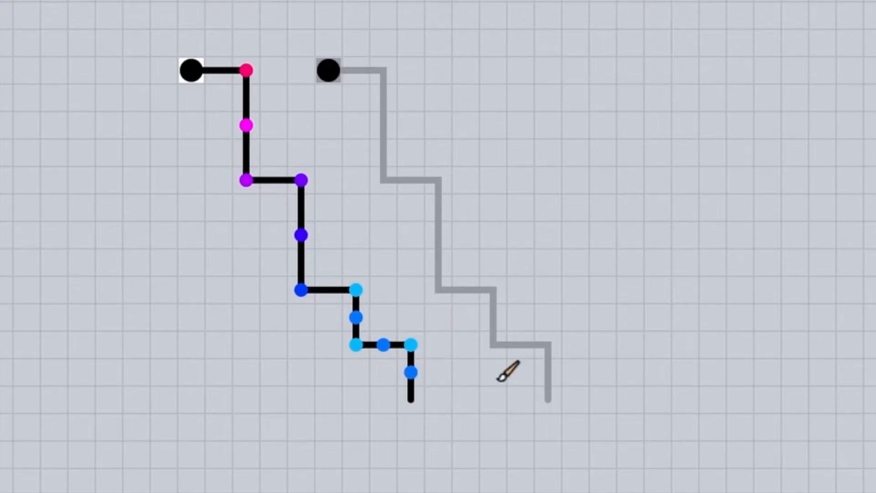
click(410, 399)
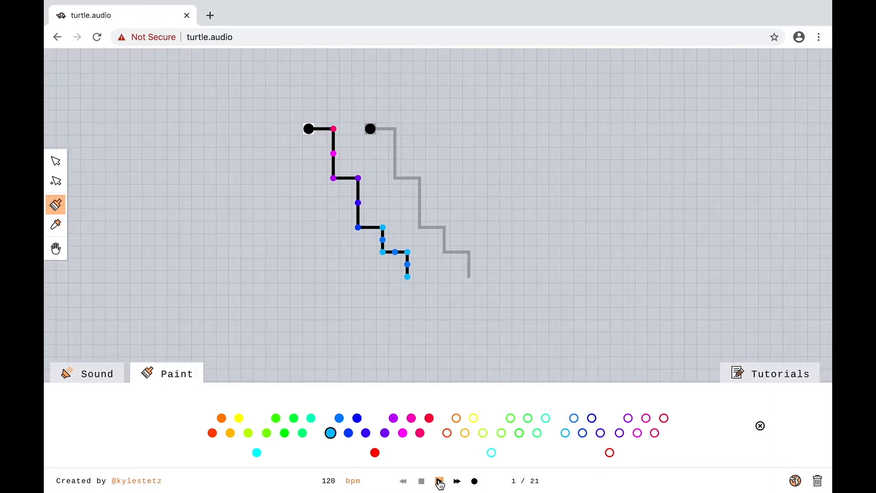
Play back the first path's melody, then stop and return to the start.
click(440, 481)
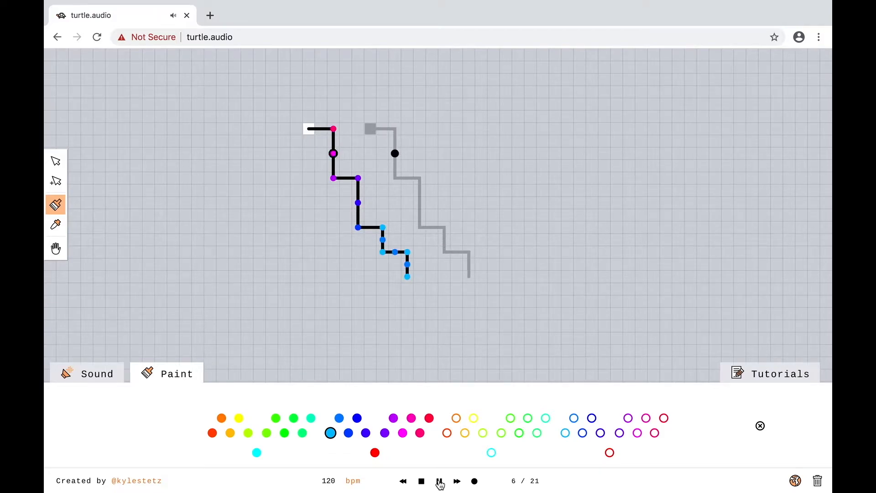
click(422, 482)
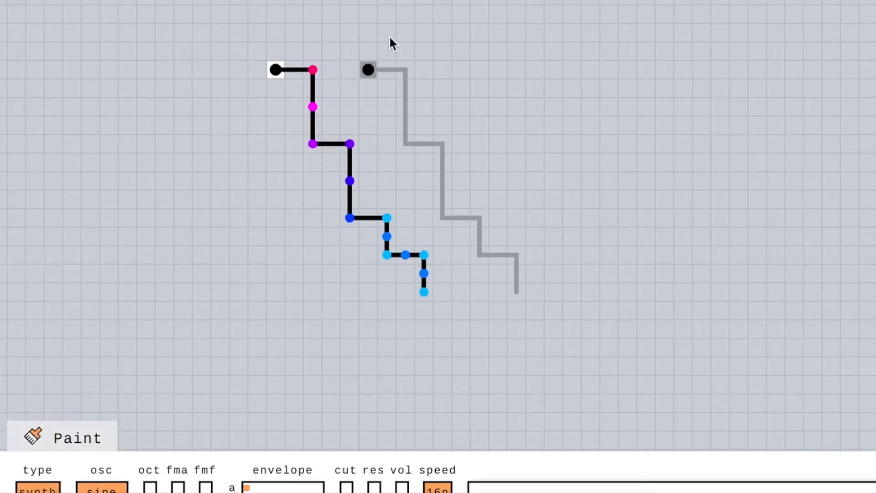
Paint C4, B3 and A#3 notes at the start, middle and end of the second path's first vertical segment.
click(370, 129)
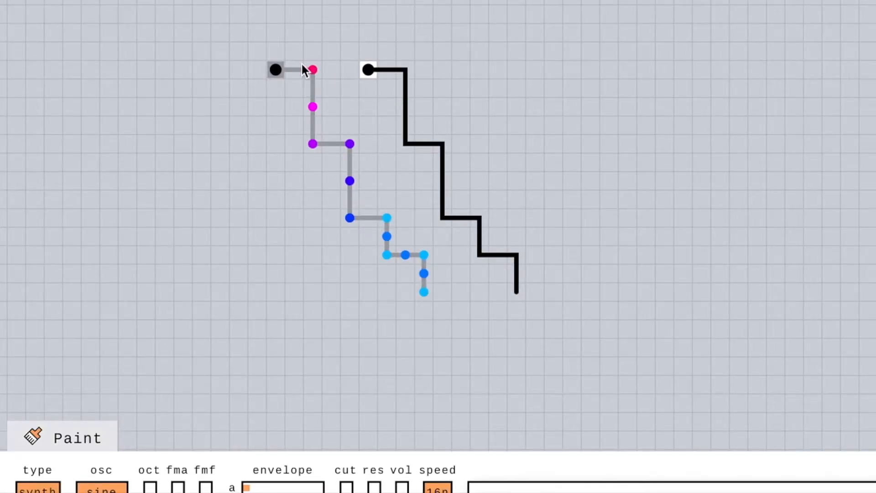
click(83, 439)
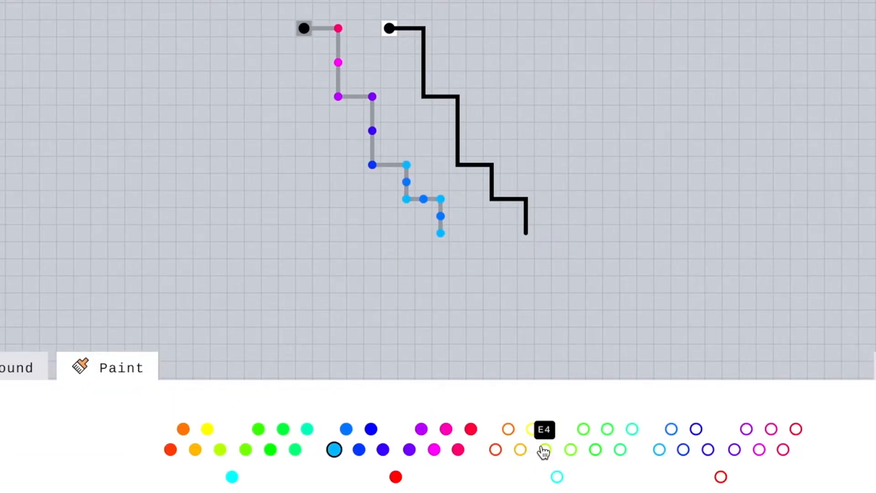
click(496, 451)
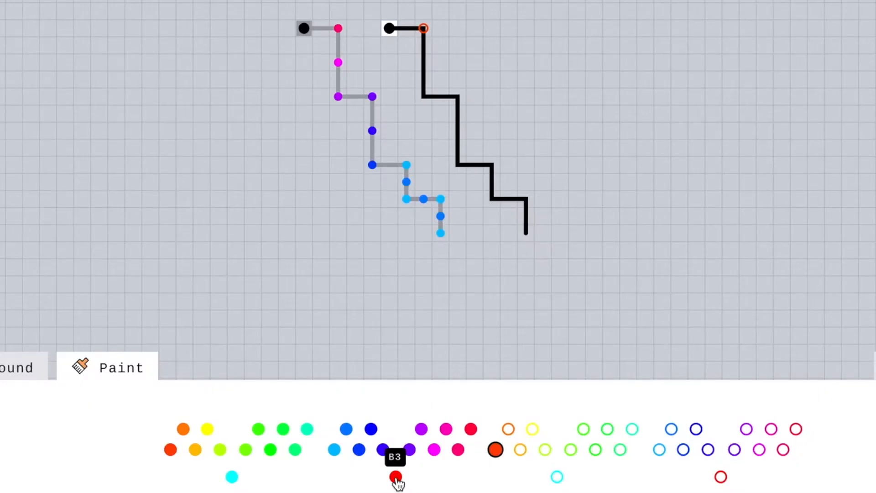
click(396, 477)
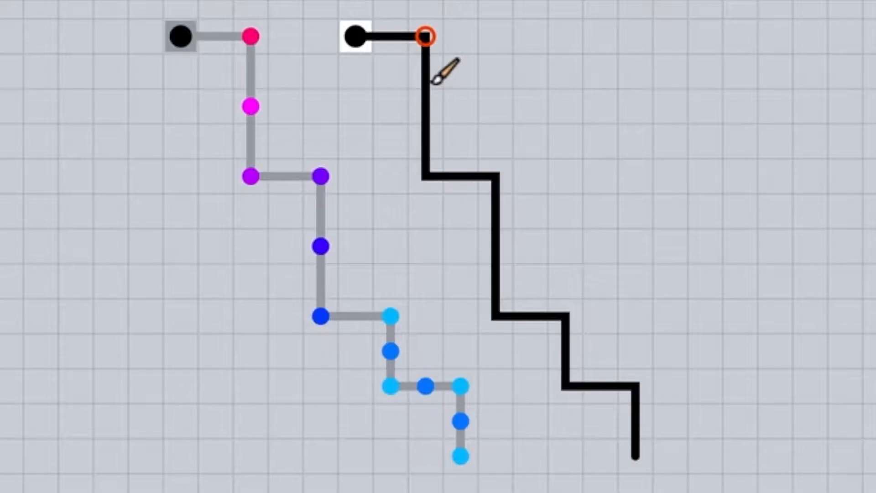
click(425, 107)
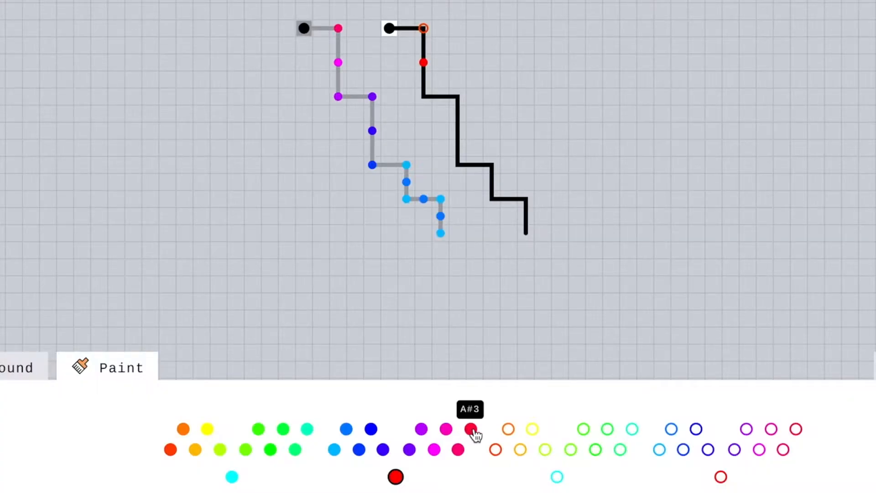
click(470, 431)
click(424, 96)
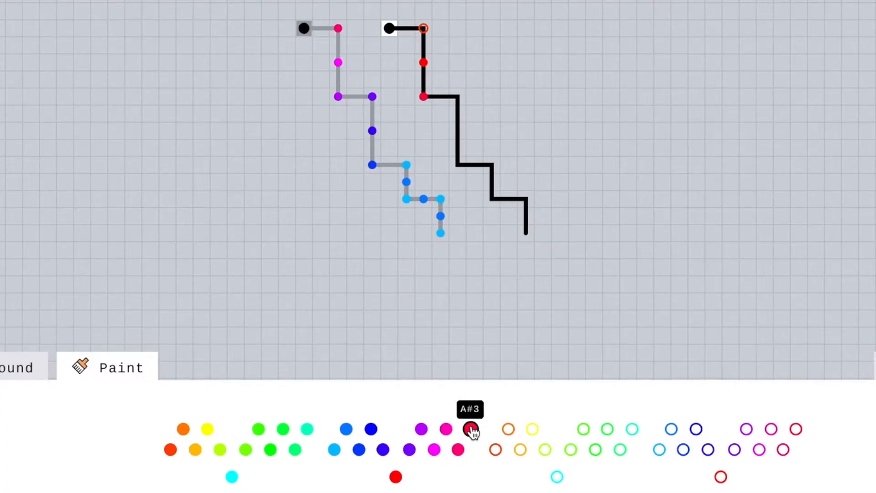
Paint A3, G3 and F3 notes at the start, middle and end of the second path's second vertical segment.
click(458, 450)
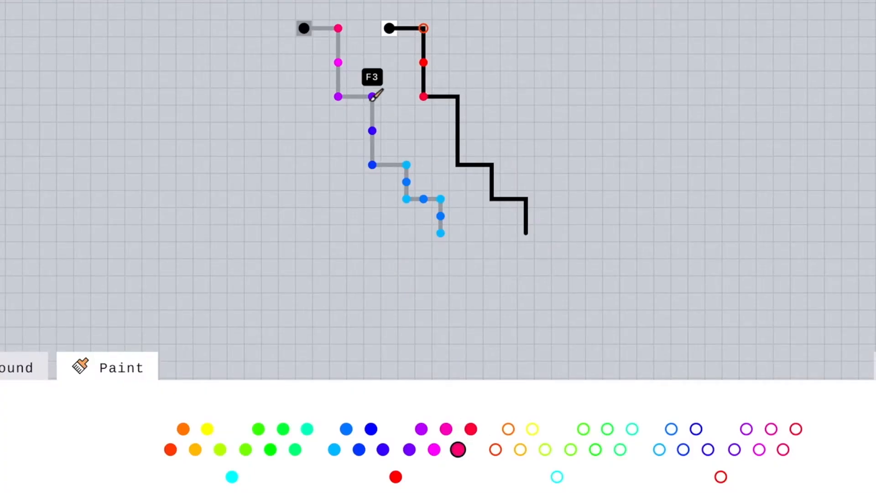
click(457, 97)
key(space)
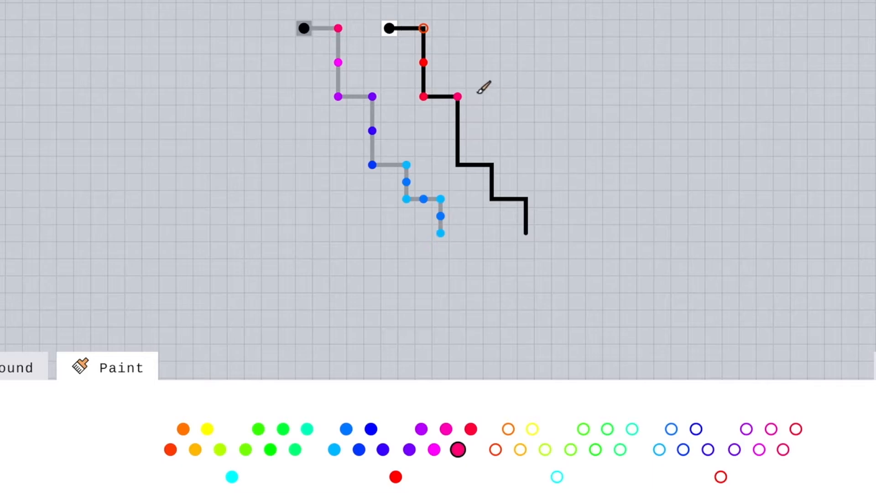
click(434, 450)
click(458, 131)
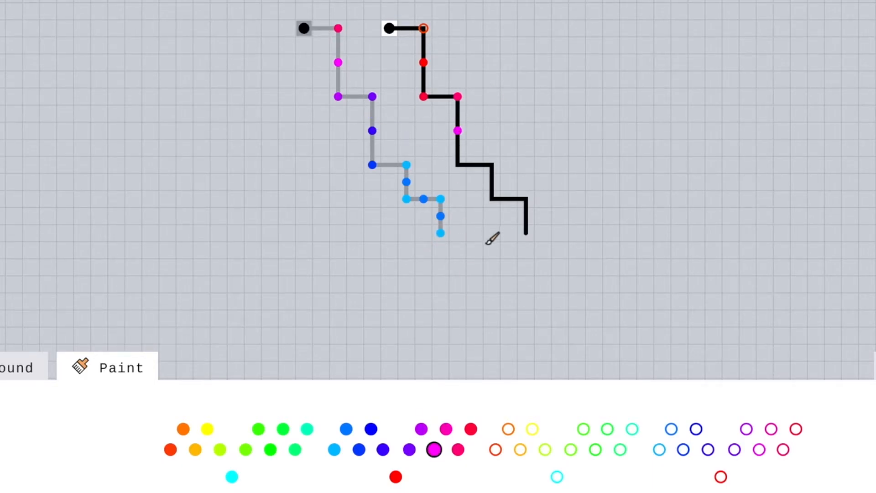
click(409, 450)
click(458, 165)
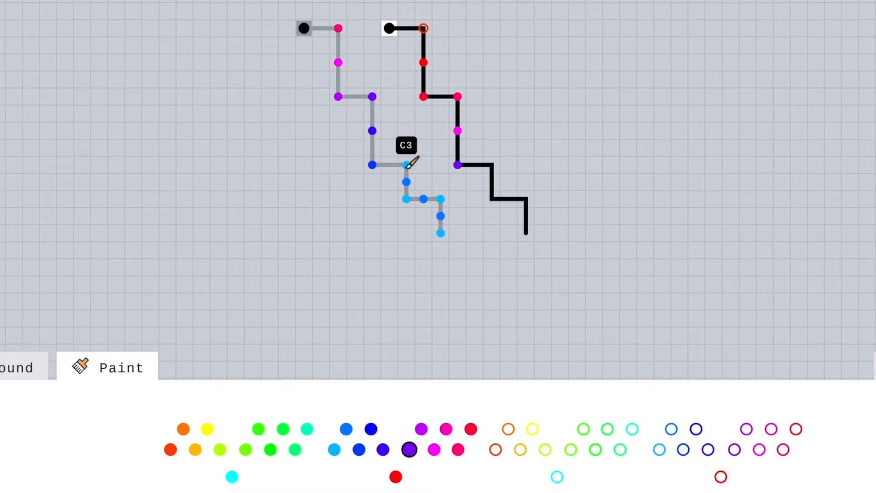
Paint F#3, G3 and F#3 notes at the start, middle and end of the second path's third vertical segment.
click(422, 429)
click(492, 165)
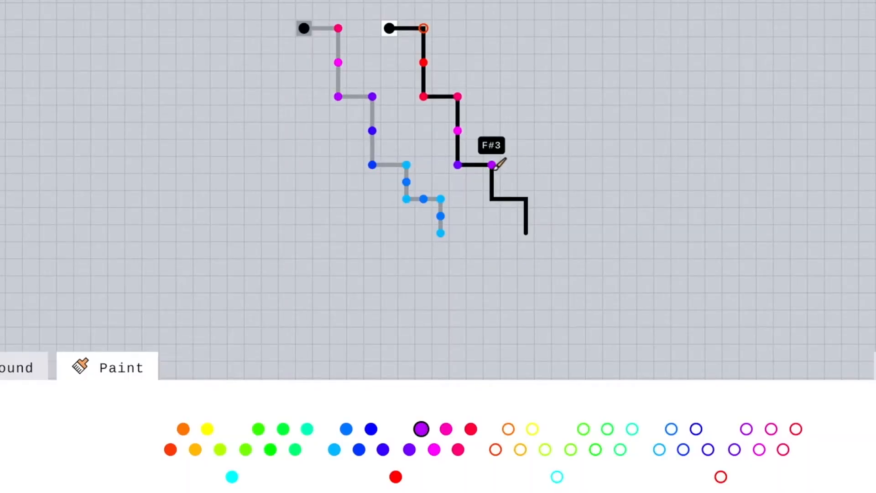
click(434, 450)
click(491, 182)
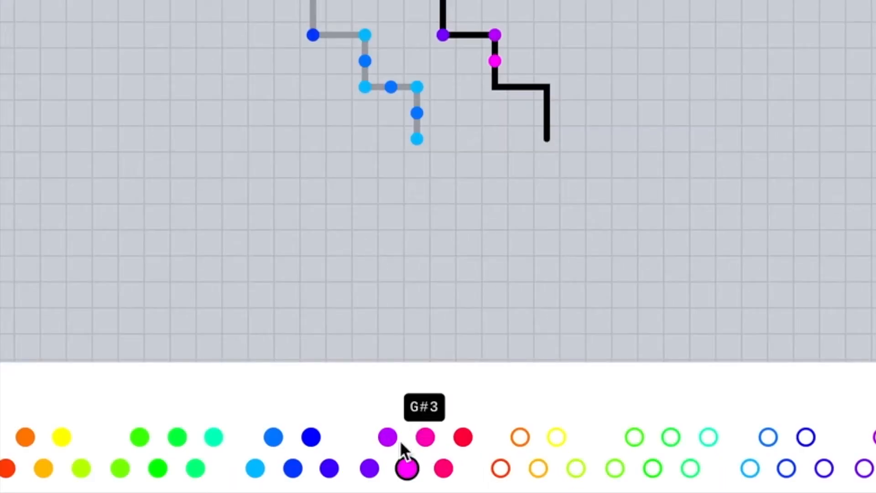
click(388, 438)
click(495, 87)
Continue alternating G3 and F#3 notes on each remaining grid point of the second path, ending on F#3.
click(407, 468)
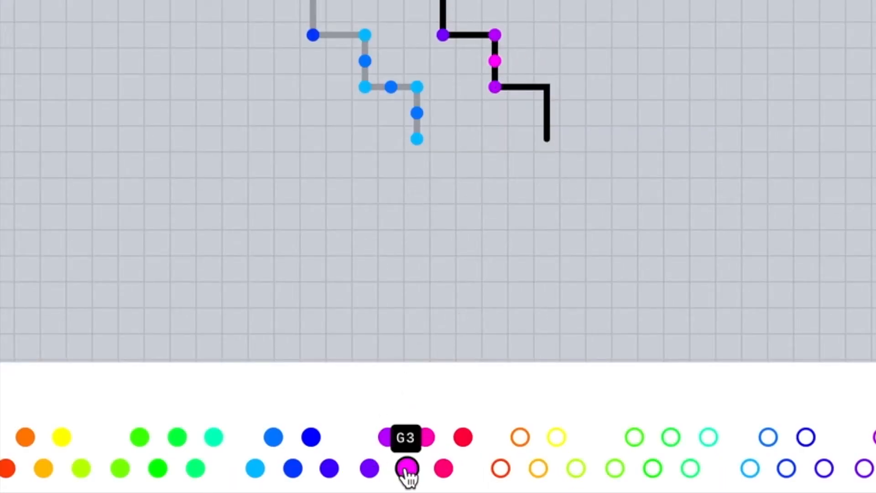
click(521, 87)
click(387, 437)
click(547, 87)
click(407, 468)
click(547, 113)
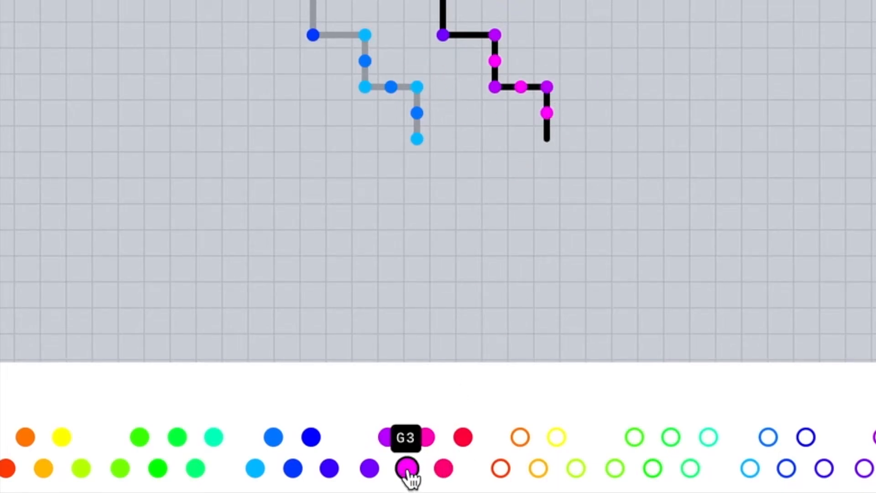
click(388, 437)
click(547, 139)
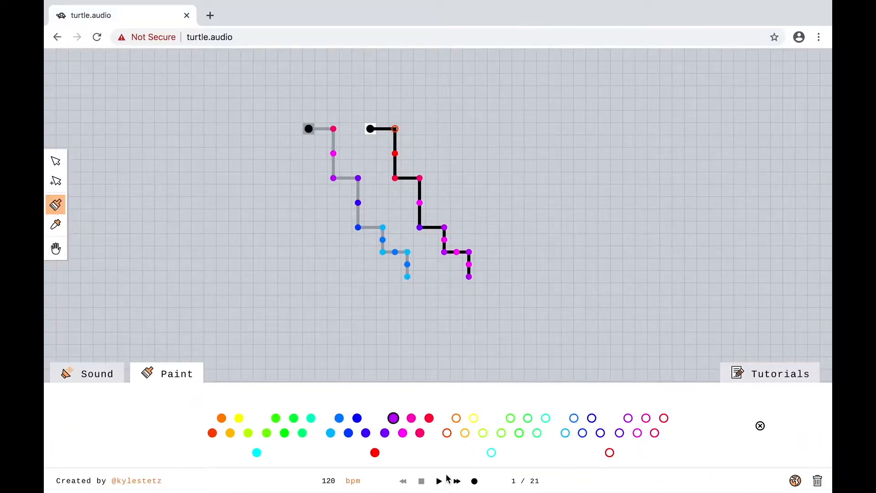
Play back both paths together, then stop and return to the start.
click(439, 481)
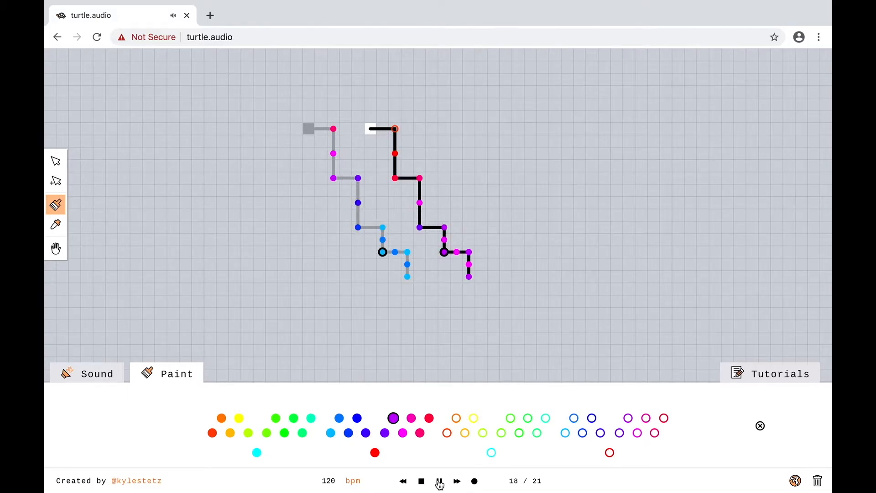
click(422, 483)
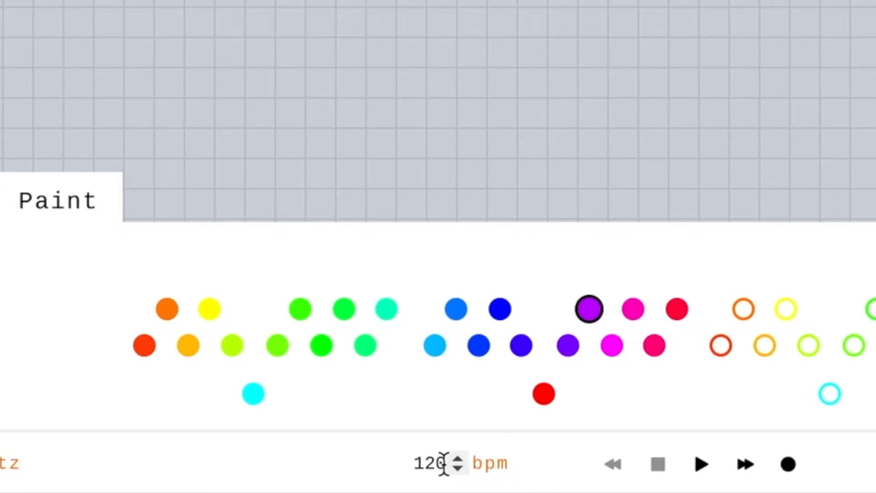
Set the tempo to 200 bpm and play back both paths at that speed, then stop.
double_click(444, 464)
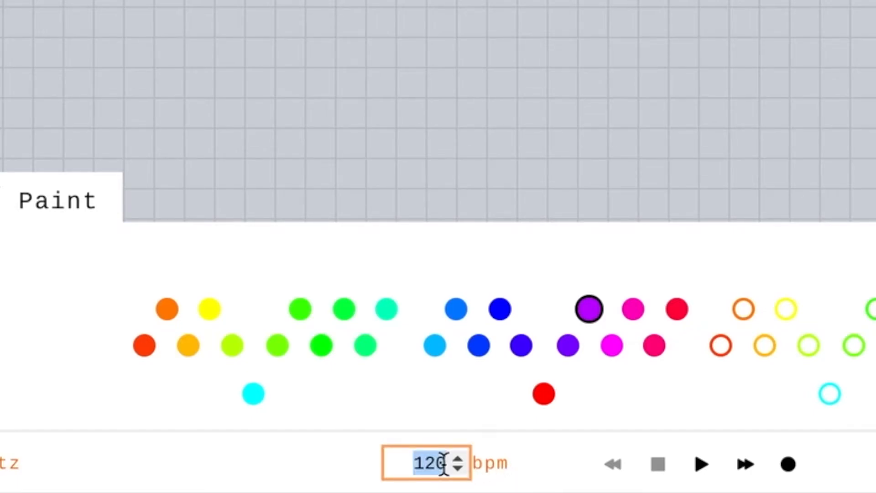
text(2)
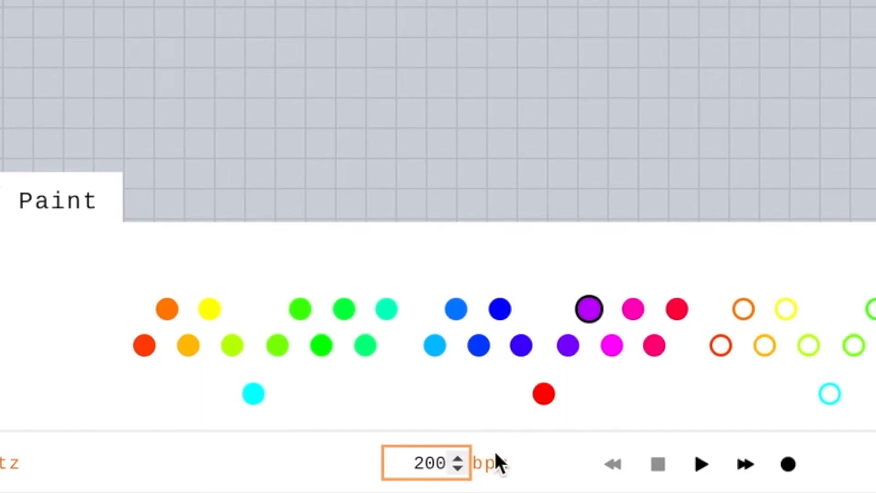
click(544, 447)
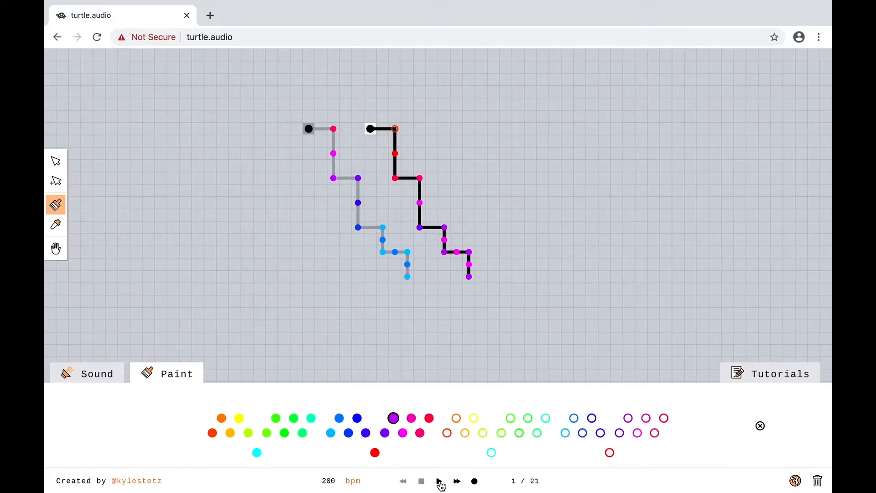
click(440, 482)
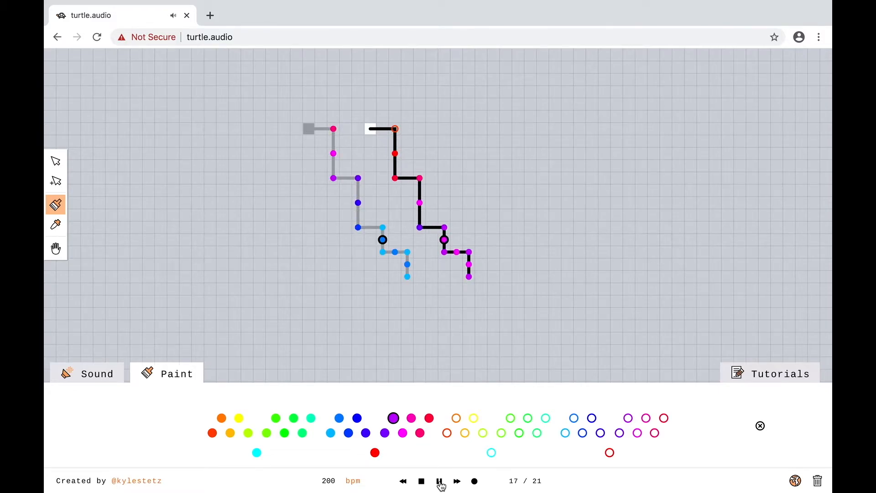
click(422, 482)
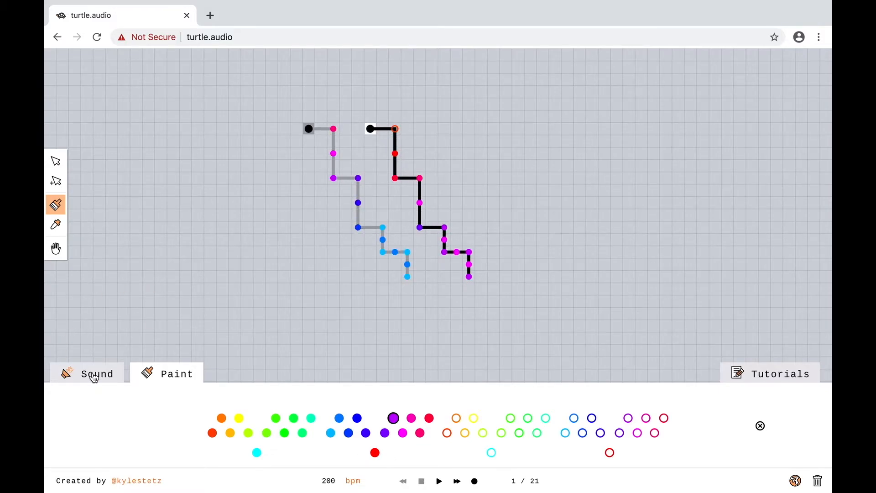
Open the sound settings and start playback of both paths.
click(94, 376)
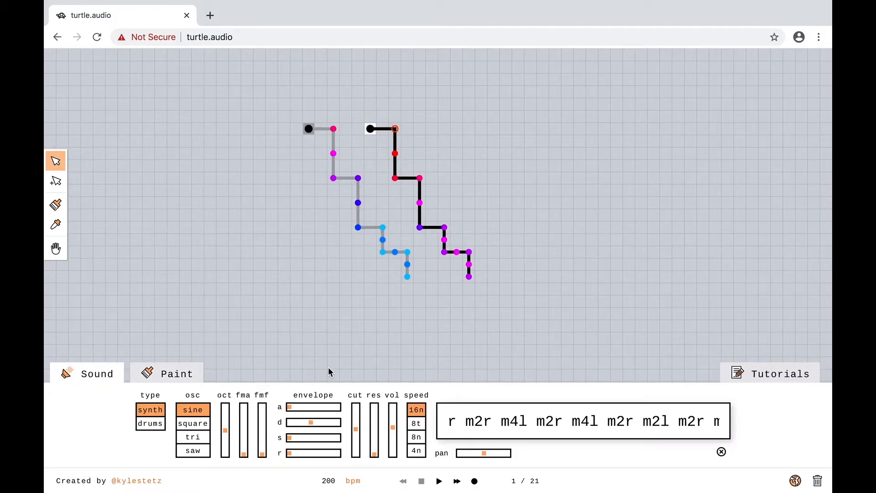
click(440, 482)
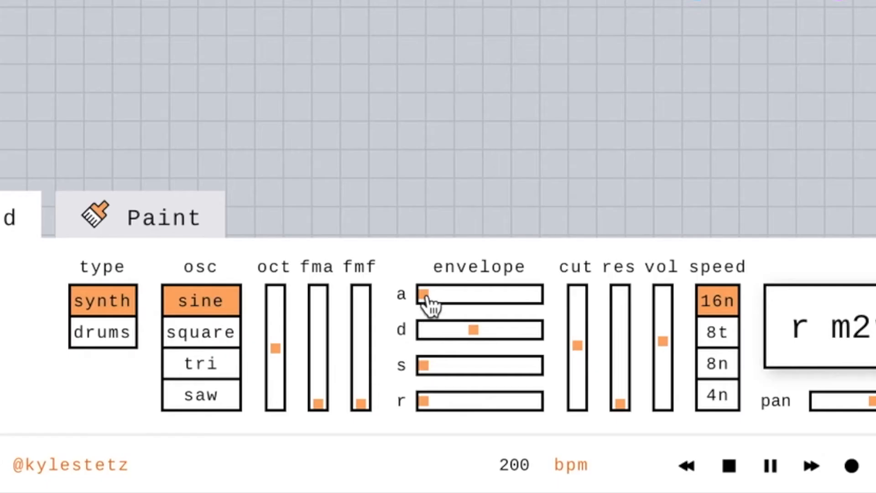
Try out different synth settings on the path's sound, then return the envelope attack to its minimum.
mouse_move(425, 299)
mouse_down()
mouse_move(510, 309)
mouse_move(432, 297)
mouse_move(413, 303)
mouse_up()
drag(365, 408, 323, 442)
click(220, 339)
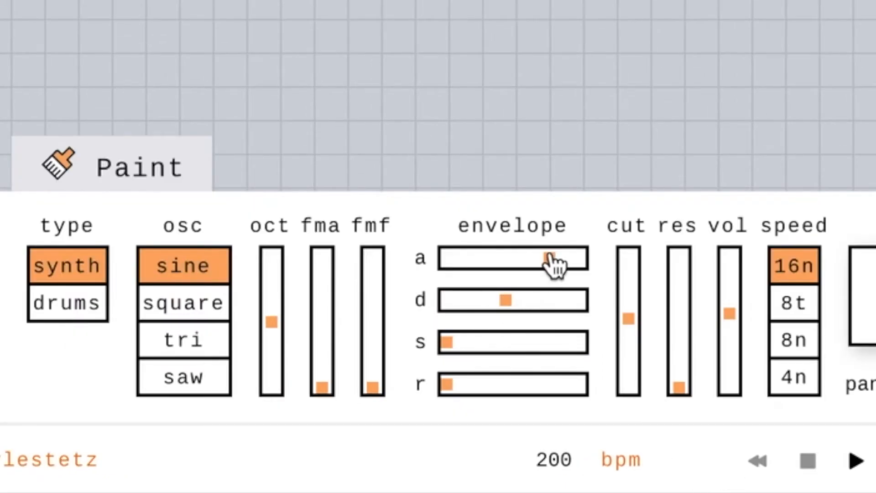
drag(549, 256, 413, 257)
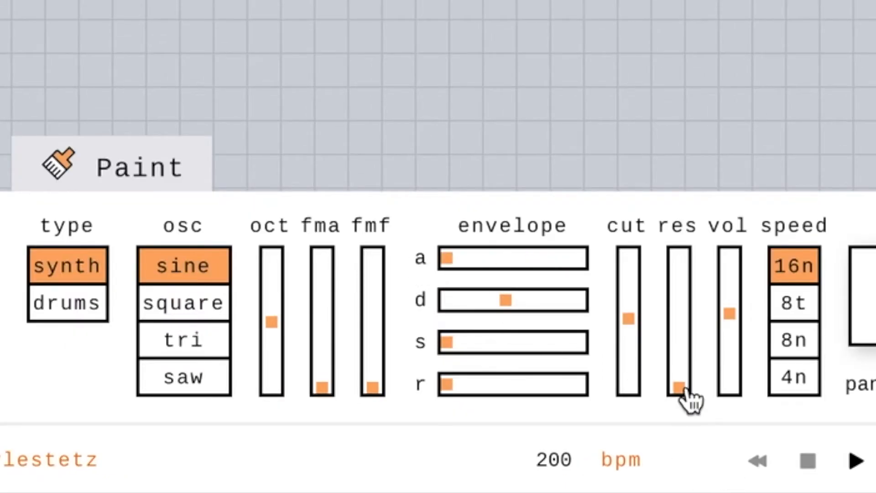
Try the square oscillator, settle on saw for the first path, and play back the result.
click(192, 314)
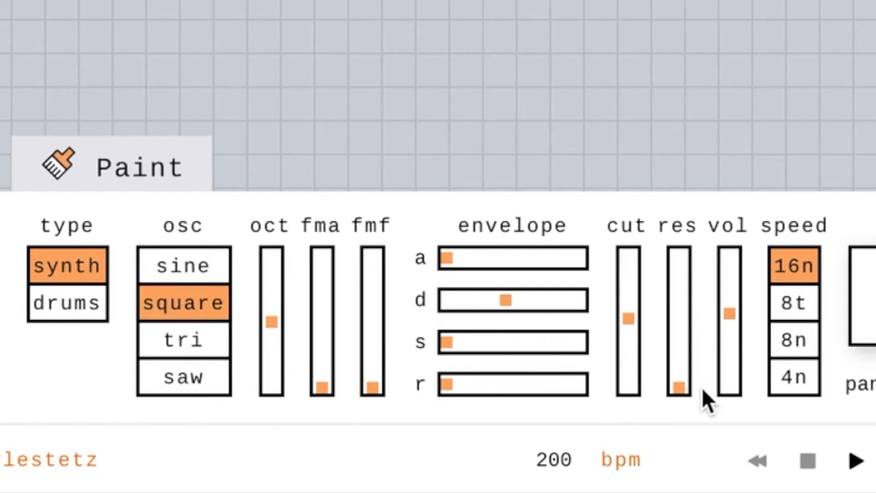
click(174, 379)
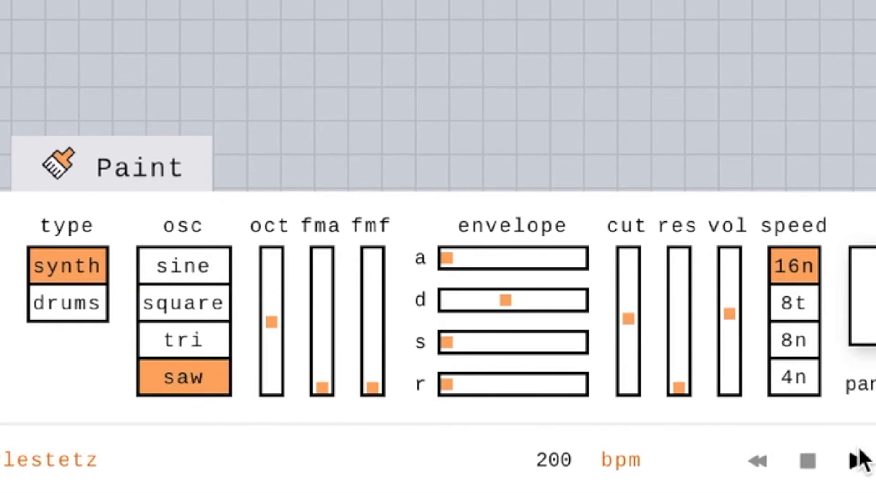
click(855, 461)
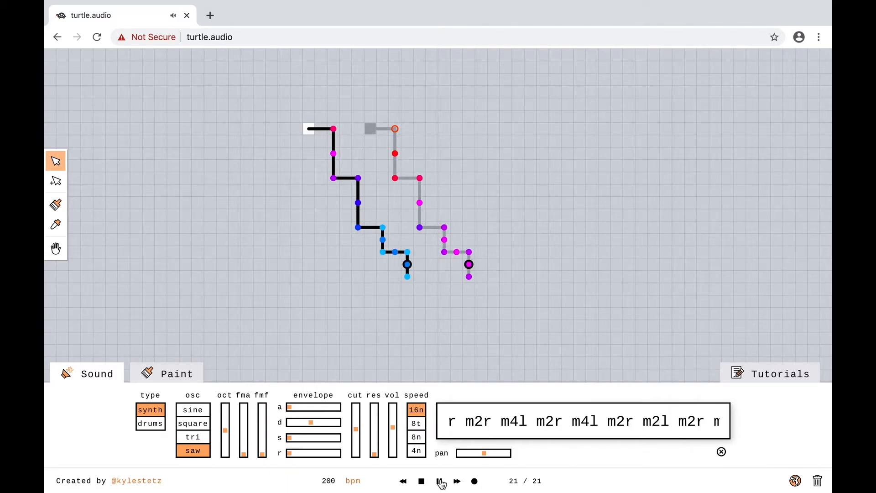
click(441, 482)
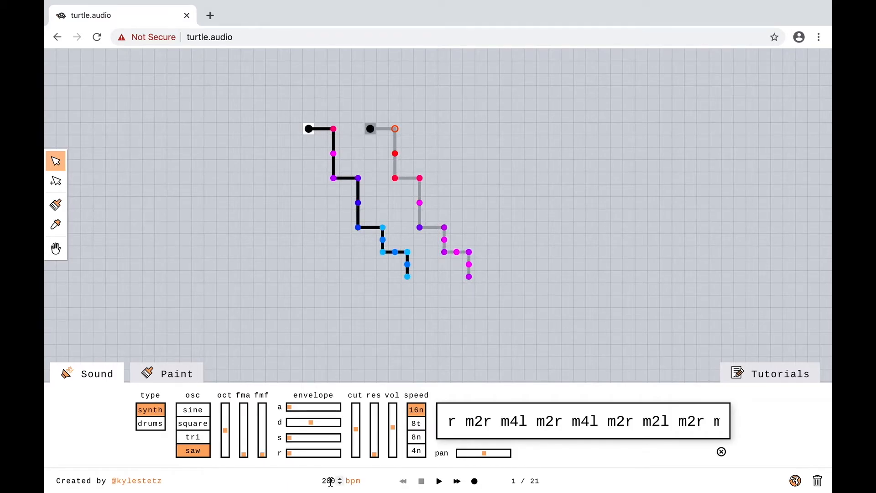
Set the tempo to 220 bpm and record the melody of both paths, then stop.
double_click(331, 481)
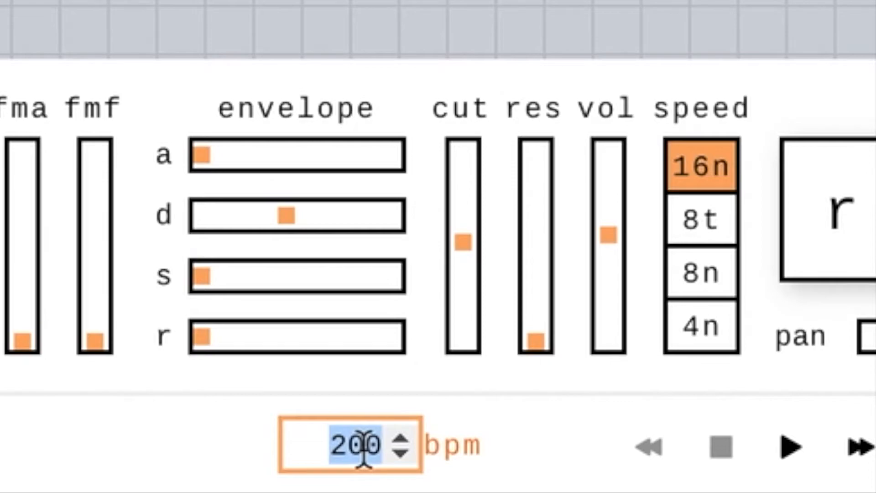
text(220)
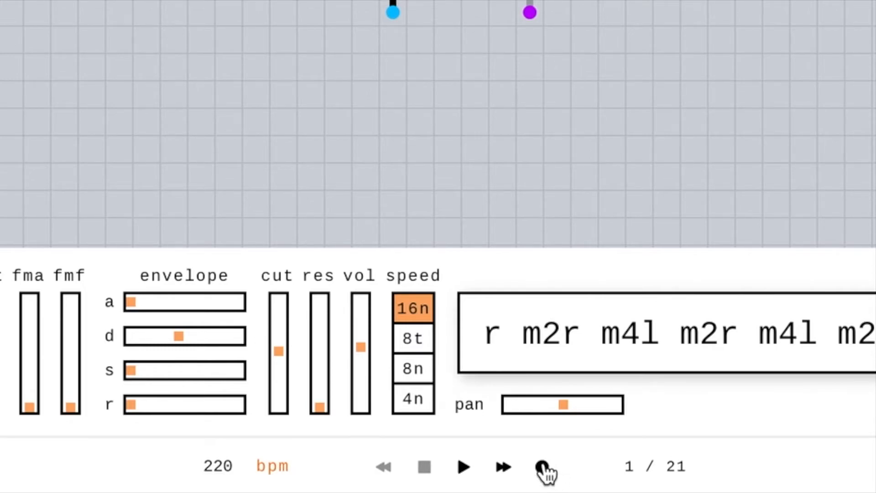
click(542, 466)
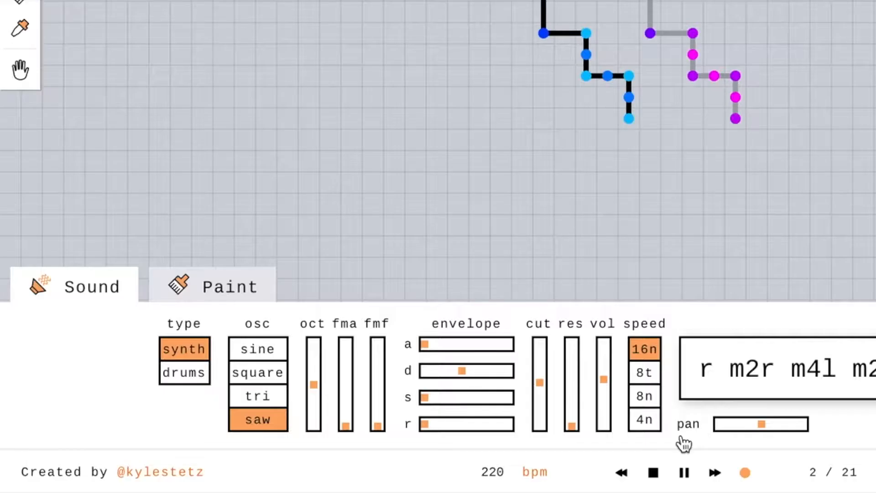
click(654, 473)
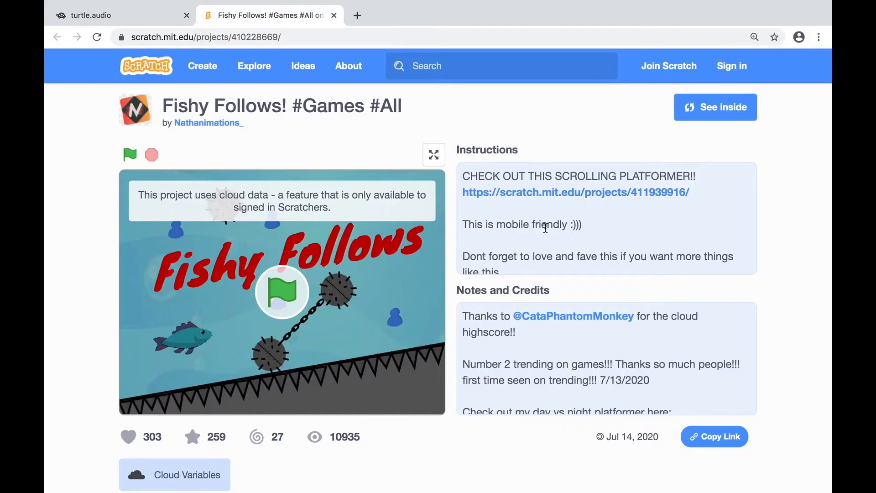
Read the how-to-play instructions of the Fishy Follows! project, then start the game and swim the fish upward to collect follows.
scroll(545, 228, down, 5)
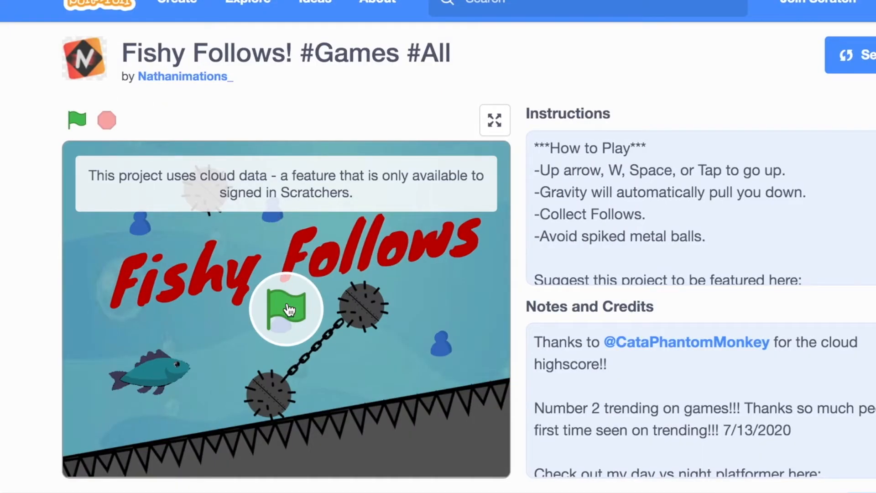
click(287, 308)
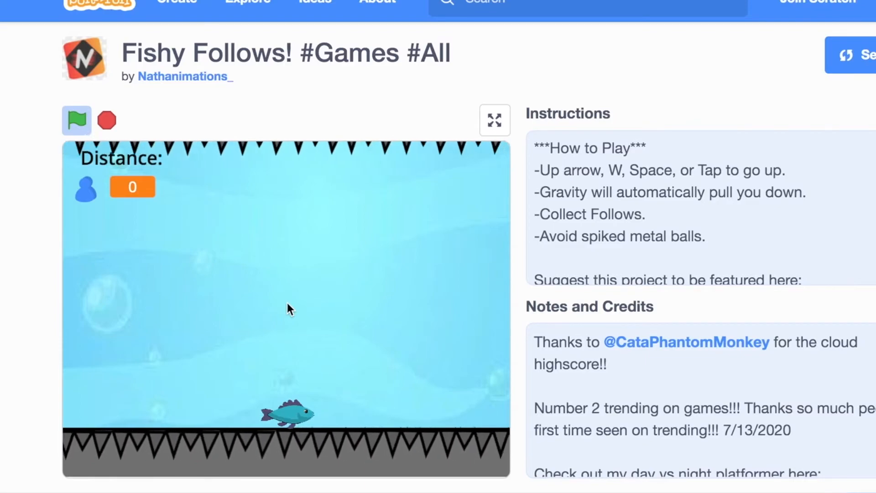
key(Up)
key(Up)
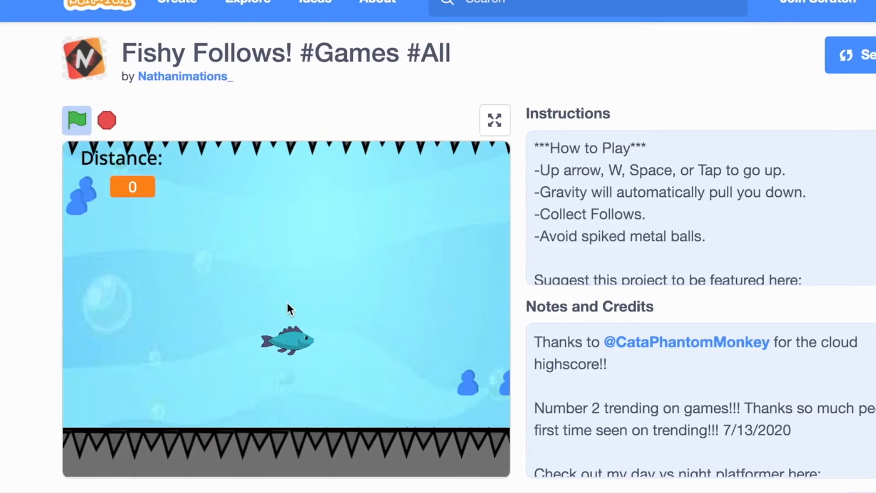
key(Up)
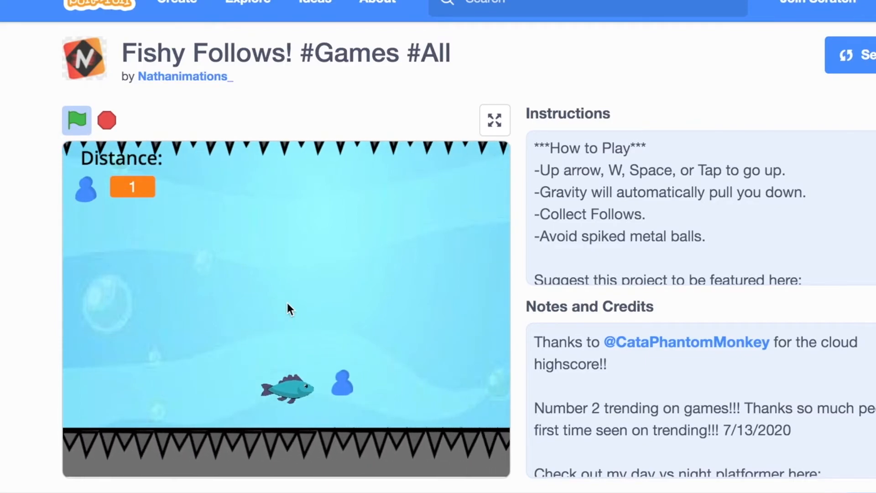
key(Up)
key(Up)
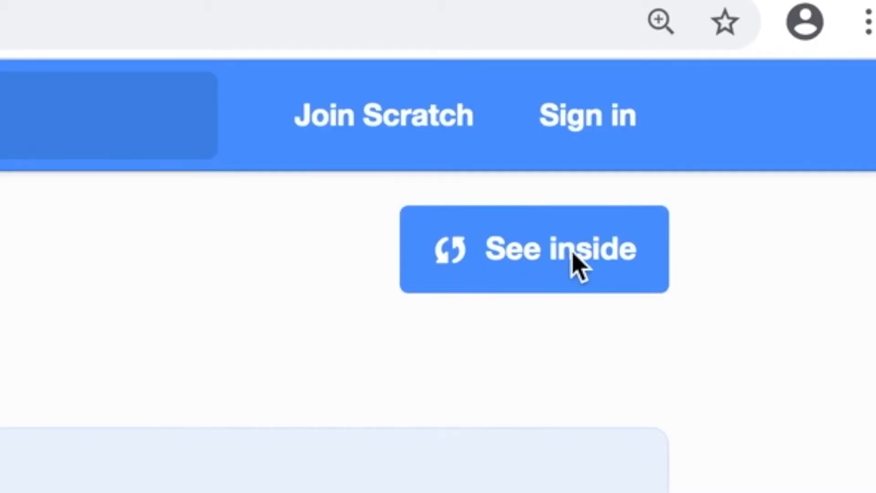
Look inside the Fishy Follows! project and open the sounds of the Lazers sprite.
click(578, 269)
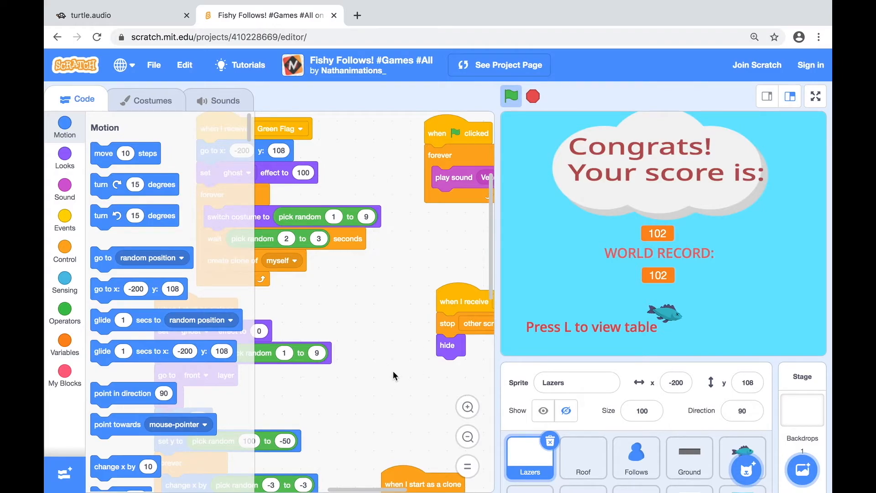
click(219, 101)
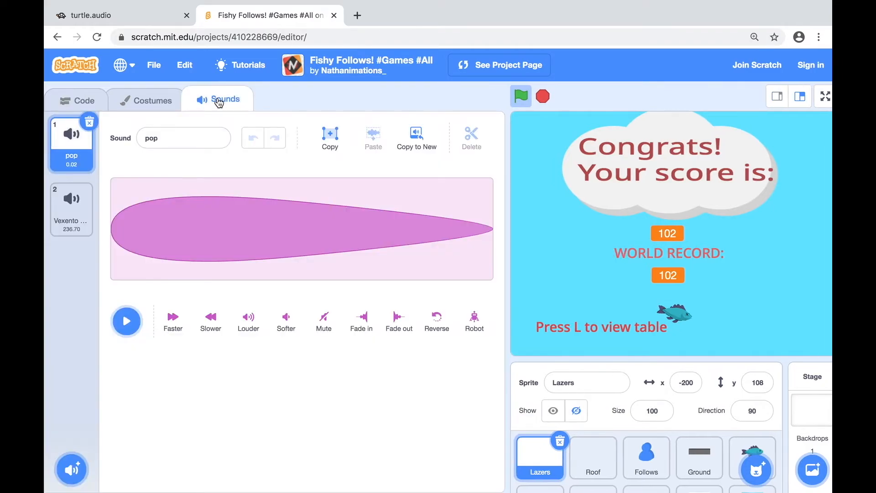
Listen to the Vexento music track in the Lazers sprite's sounds, then stop it.
click(72, 214)
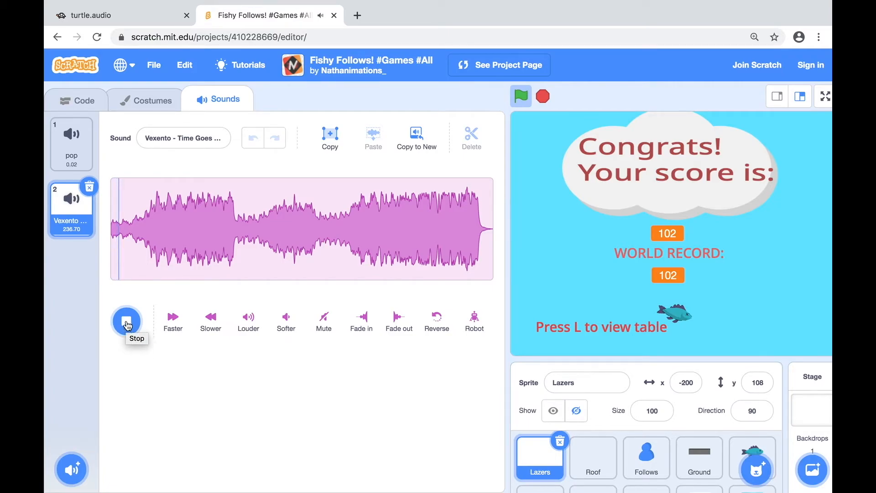
click(126, 325)
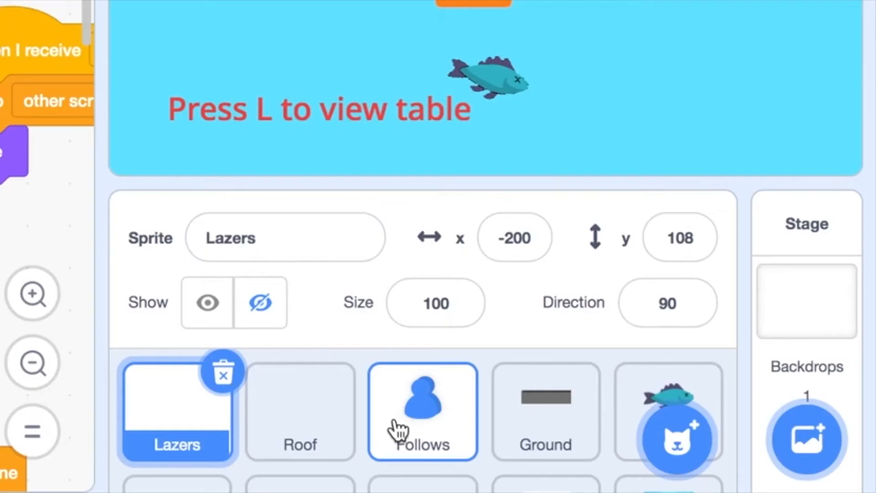
Look through the project's sprites and select Sprite1, the one handling the dead-fish screen.
scroll(623, 463, down, 5)
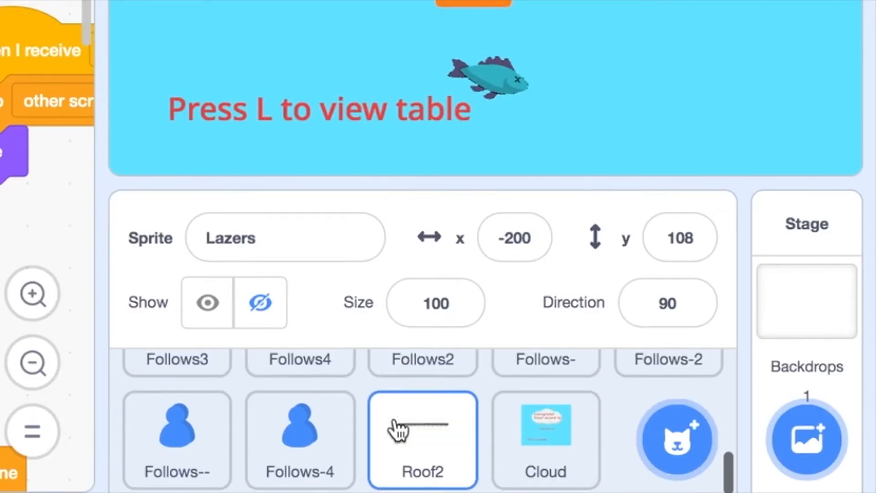
scroll(395, 427, up, 2)
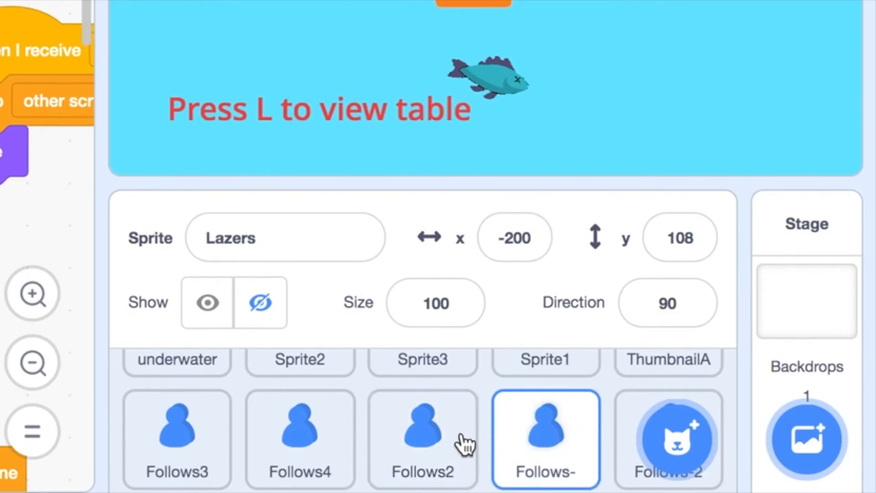
scroll(447, 450, up, 2)
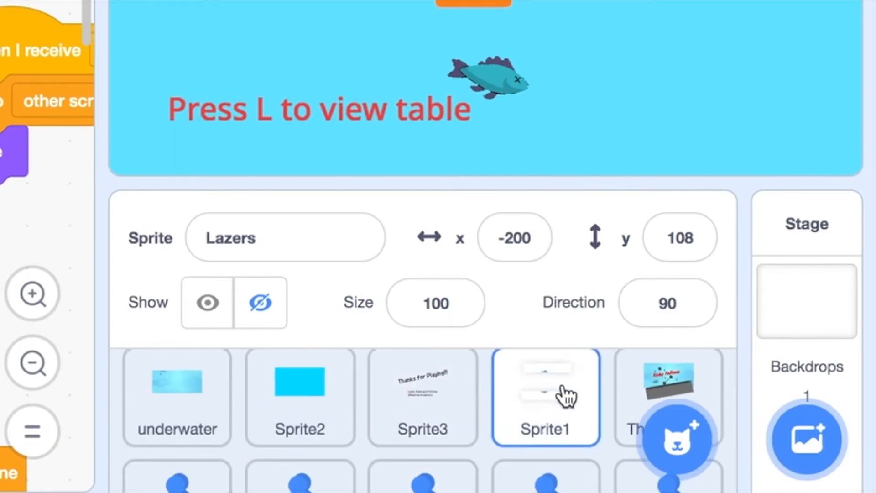
click(440, 413)
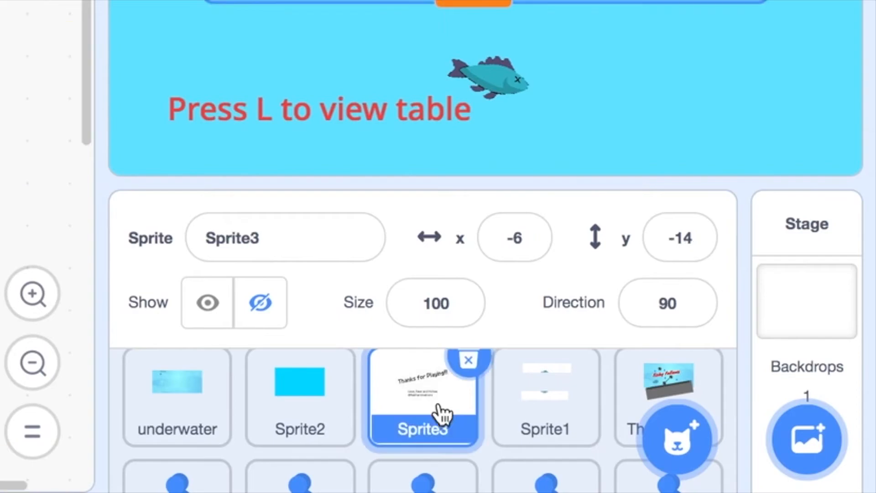
click(540, 407)
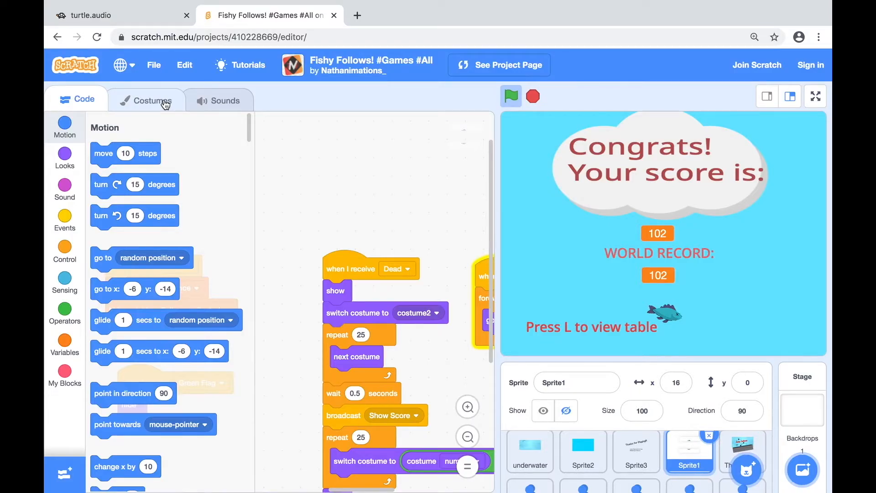
Examine the dead-fish artwork in costume2 of Sprite1.
click(166, 101)
scroll(347, 287, up, 2)
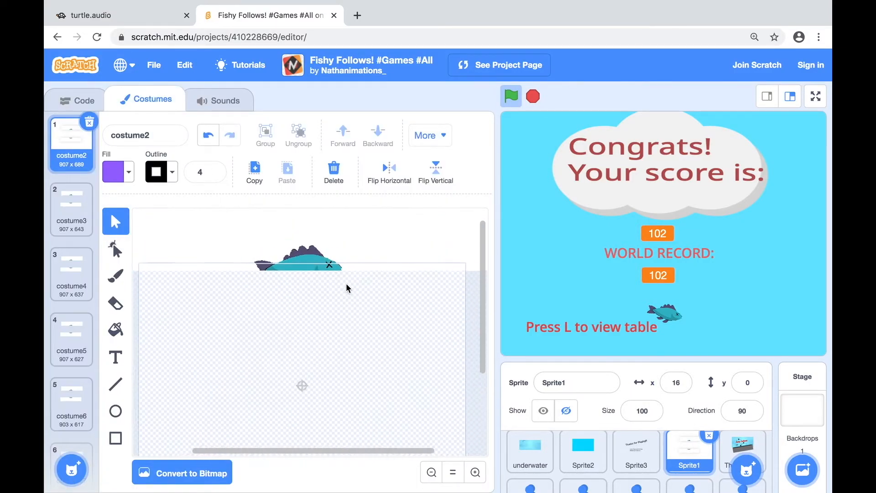
scroll(347, 288, down, 5)
scroll(347, 288, up, 2)
scroll(347, 288, right, 1)
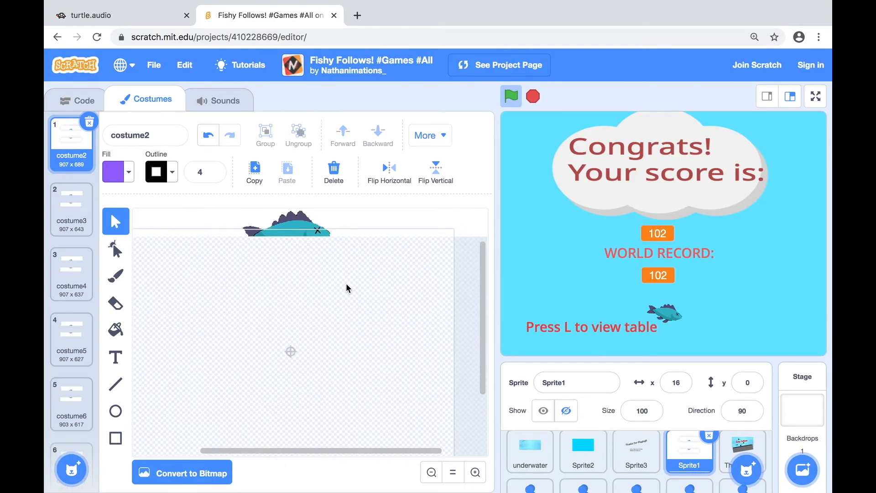
scroll(348, 289, up, 1)
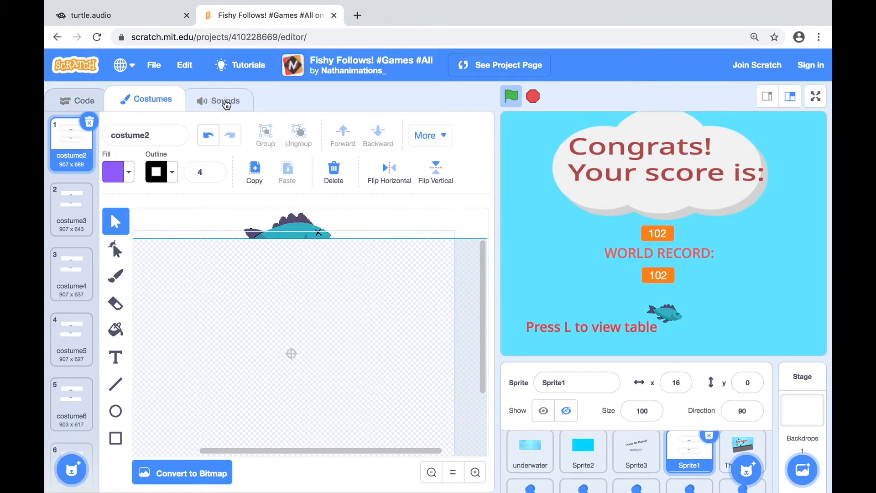
Upload turtle-audio-2 (1).wav to Sprite1's sounds and play it back.
click(226, 105)
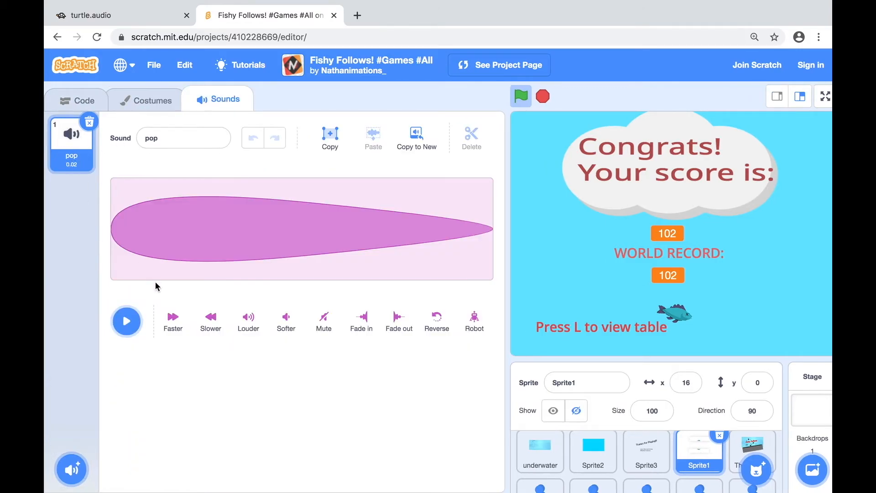
mouse_move(73, 469)
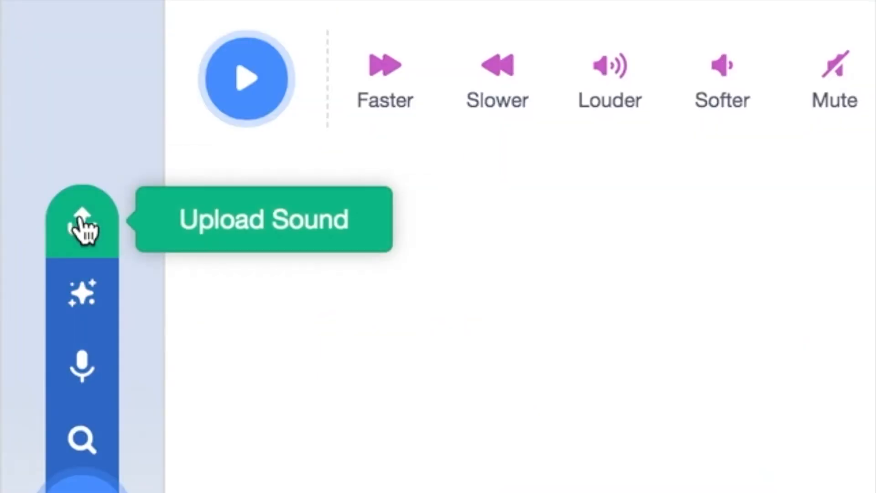
click(85, 228)
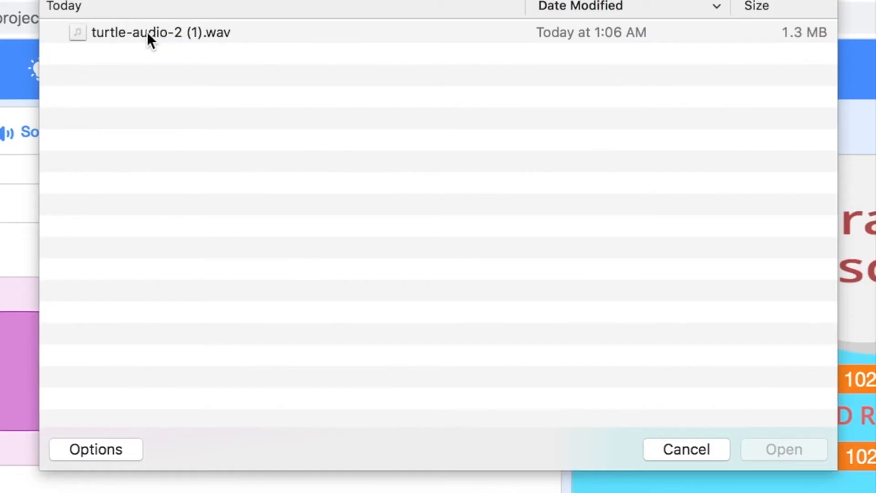
click(147, 32)
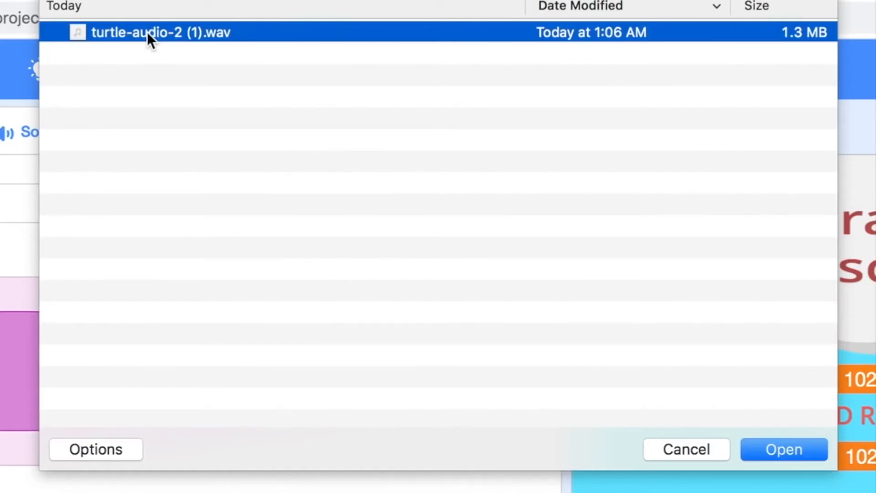
click(774, 448)
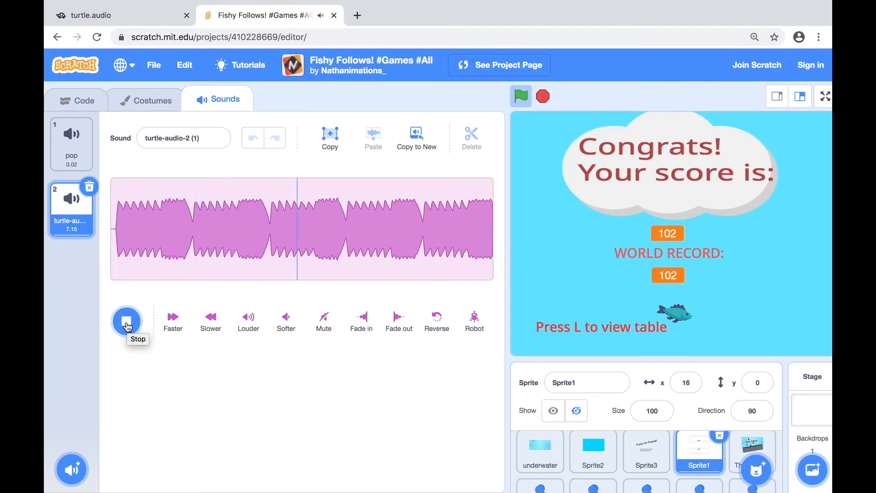
click(126, 323)
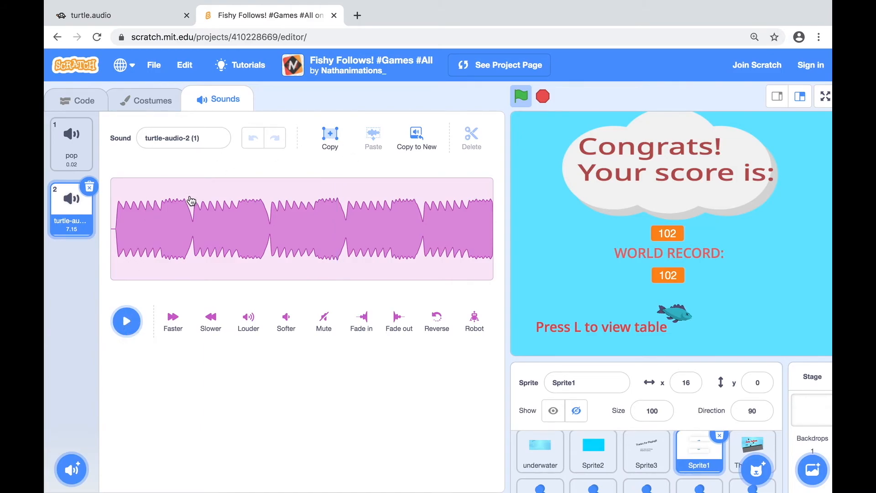
Copy the first phrase of the recording to a new sound, play it, and delete the full-length original.
drag(192, 202, 104, 208)
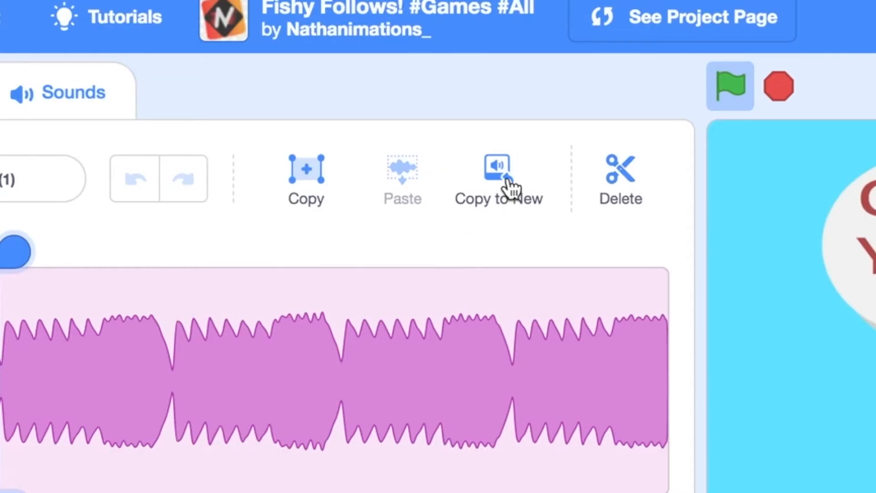
click(417, 136)
click(78, 275)
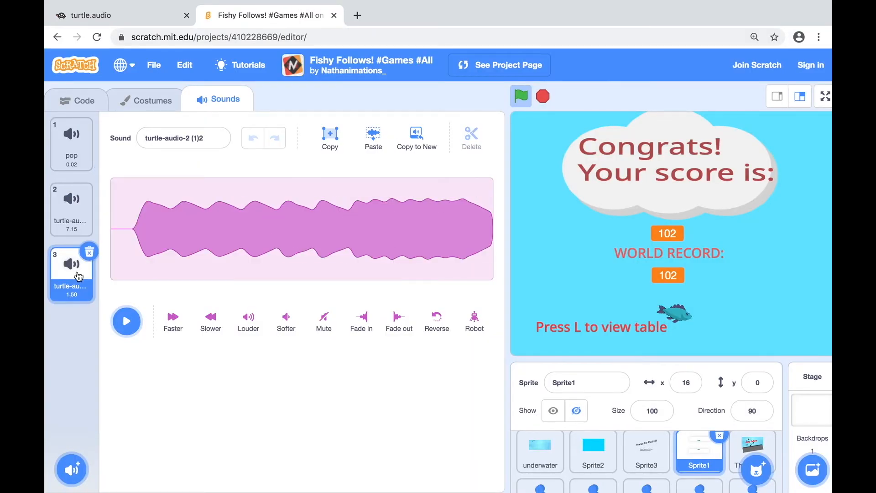
click(128, 322)
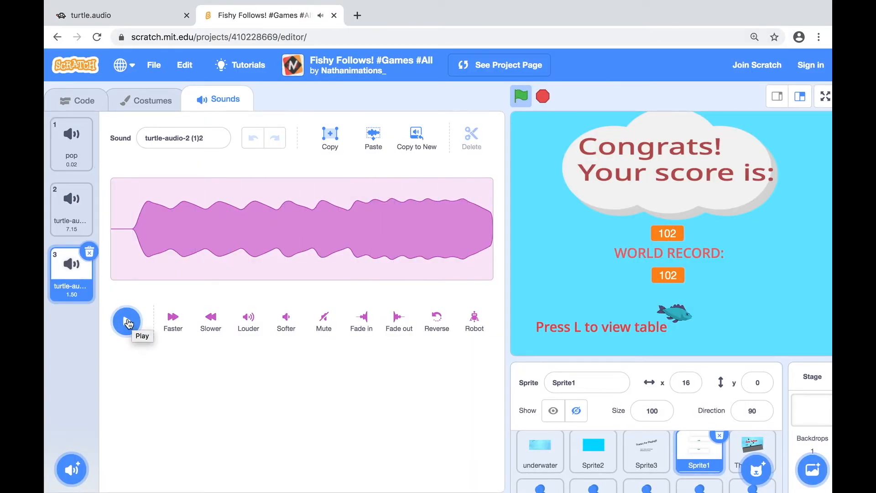
click(128, 323)
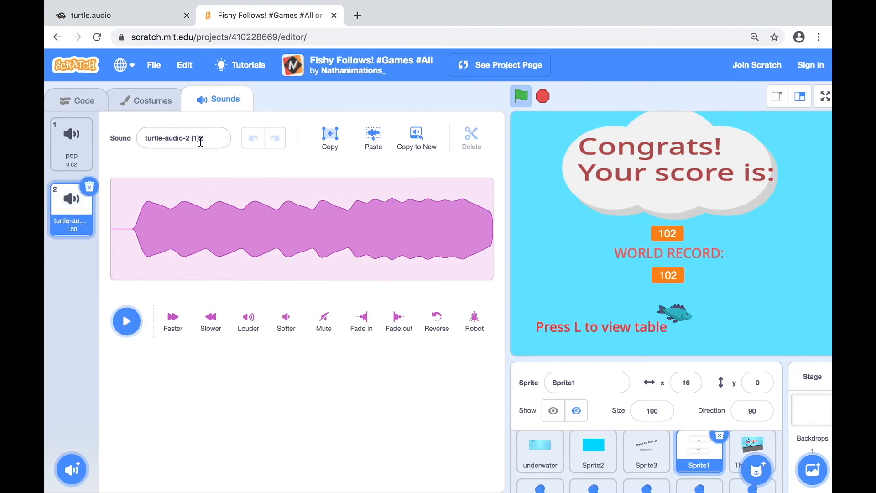
Rename the shortened sound to "game over".
click(208, 139)
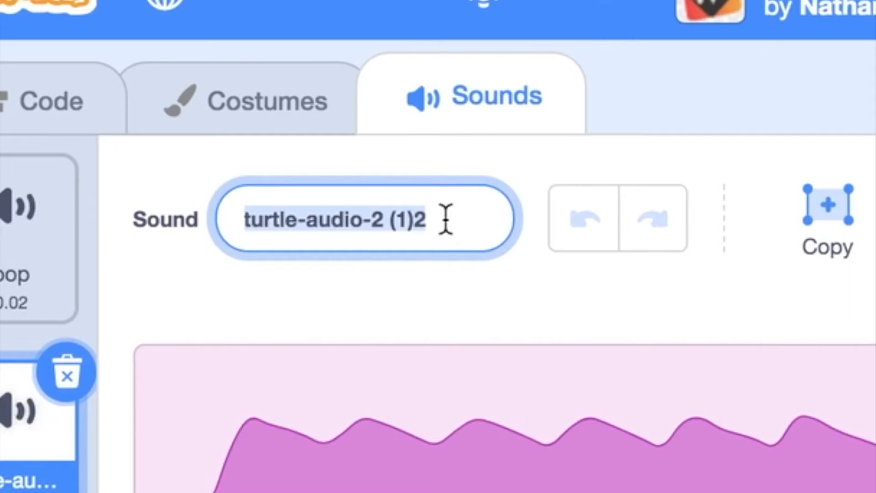
text(game over)
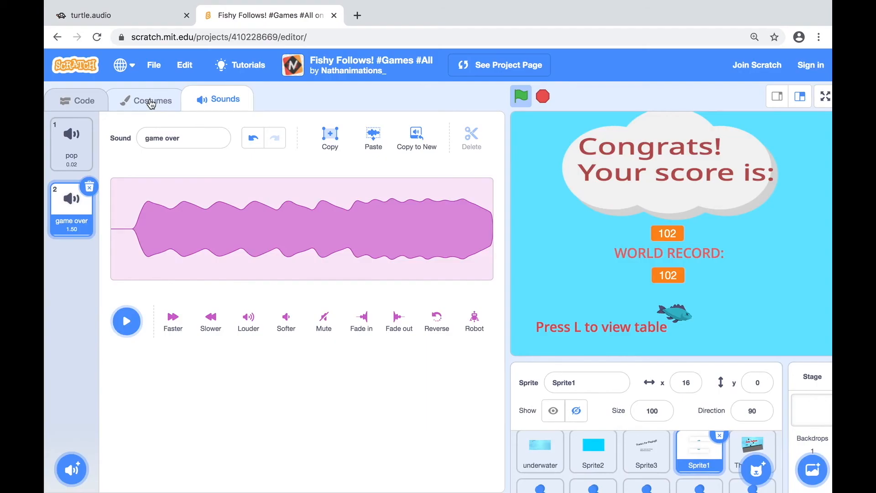
click(274, 104)
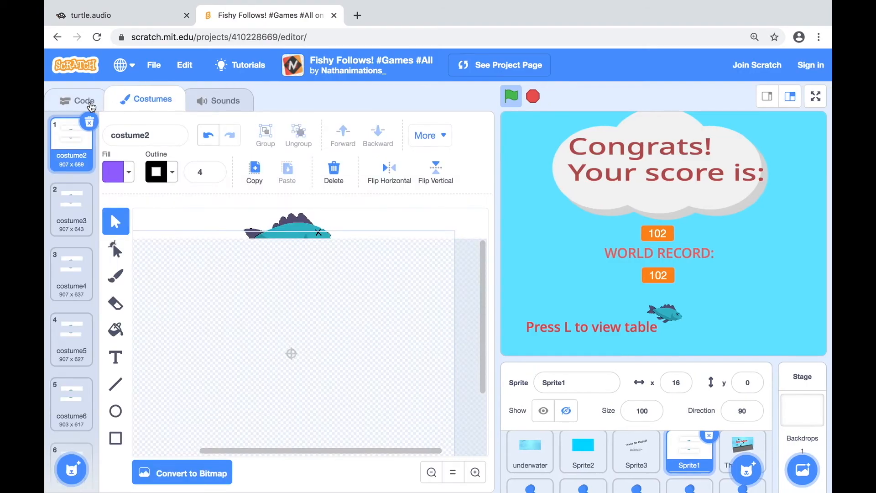
Add a new "when I receive Dead" block in the empty space above Sprite1's variable-hiding script.
click(84, 103)
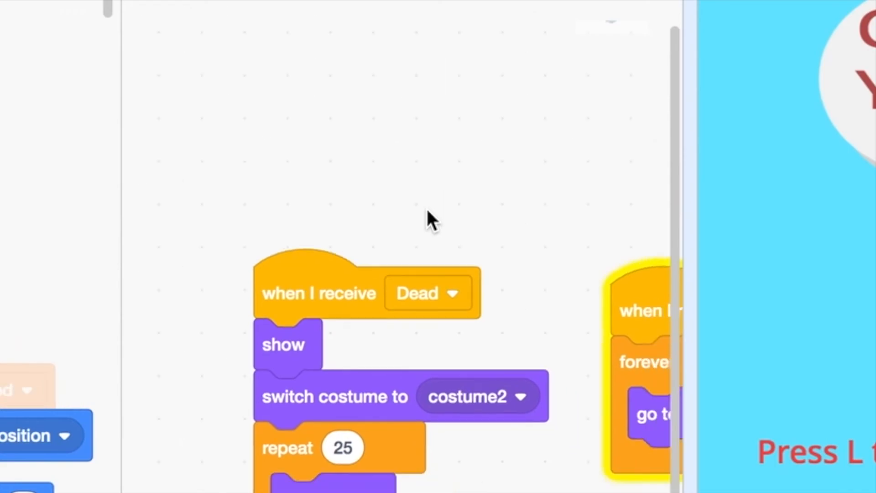
scroll(427, 210, down, 3)
scroll(427, 210, right, 5)
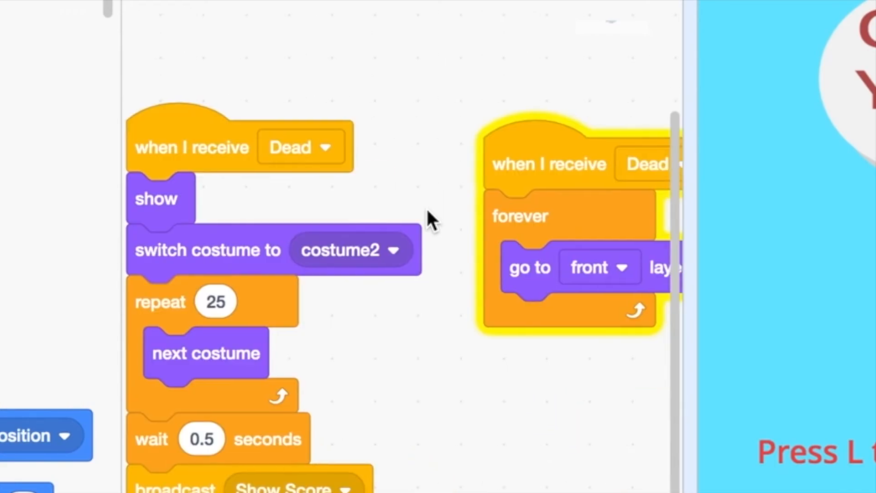
scroll(447, 348, up, 1)
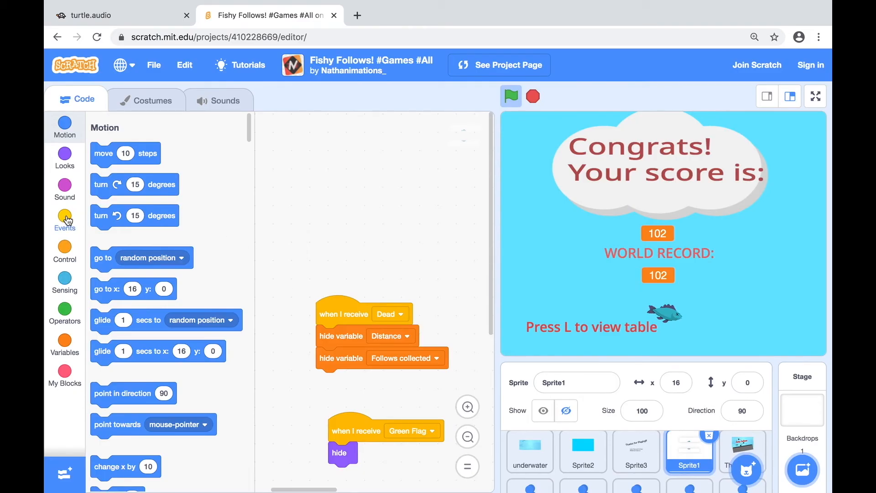
click(68, 220)
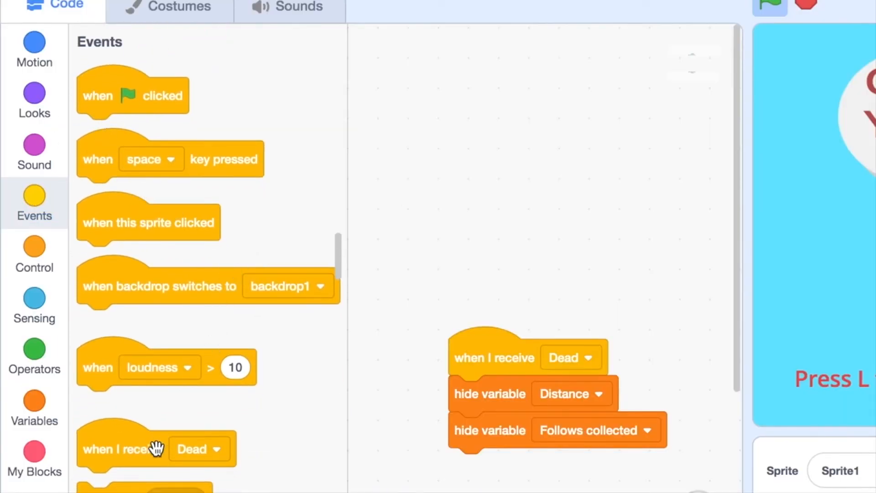
drag(102, 452, 431, 133)
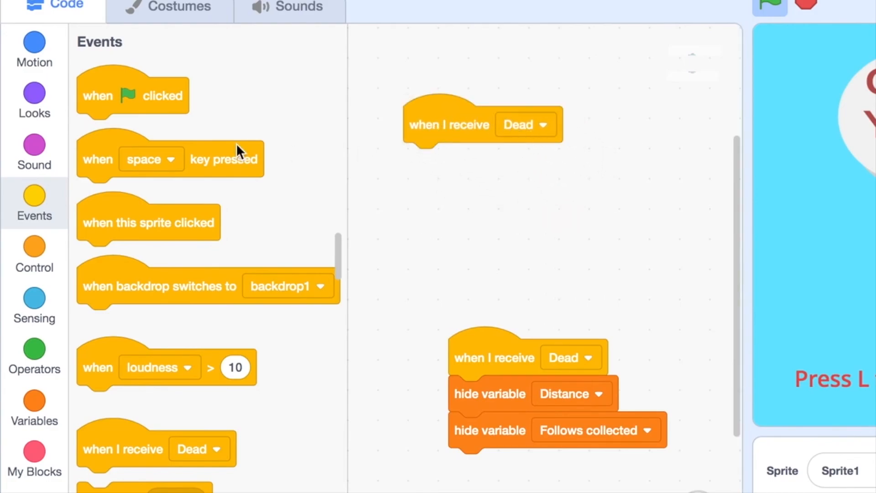
Attach a "play sound game over until done" block beneath the new "when I receive Dead" block.
click(42, 152)
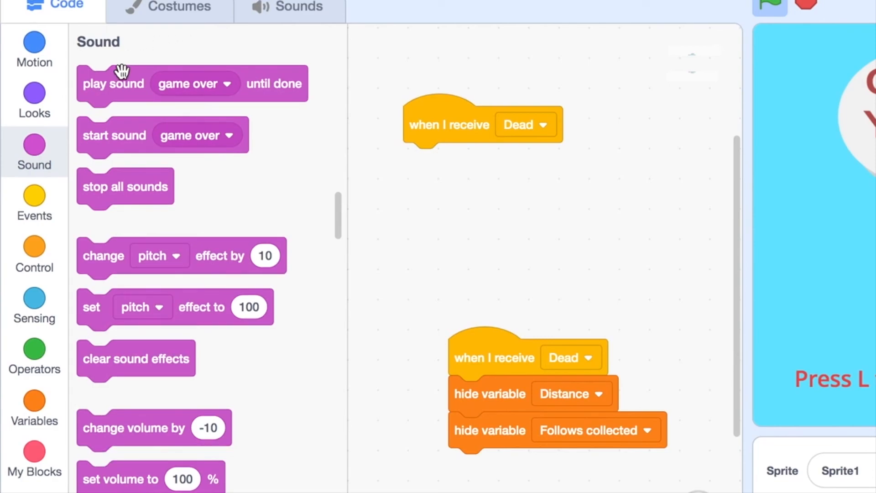
drag(104, 91, 434, 176)
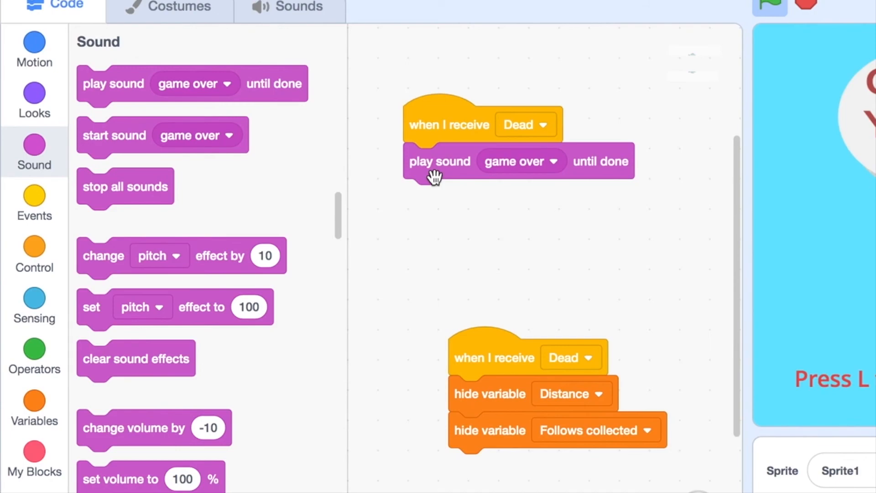
click(546, 163)
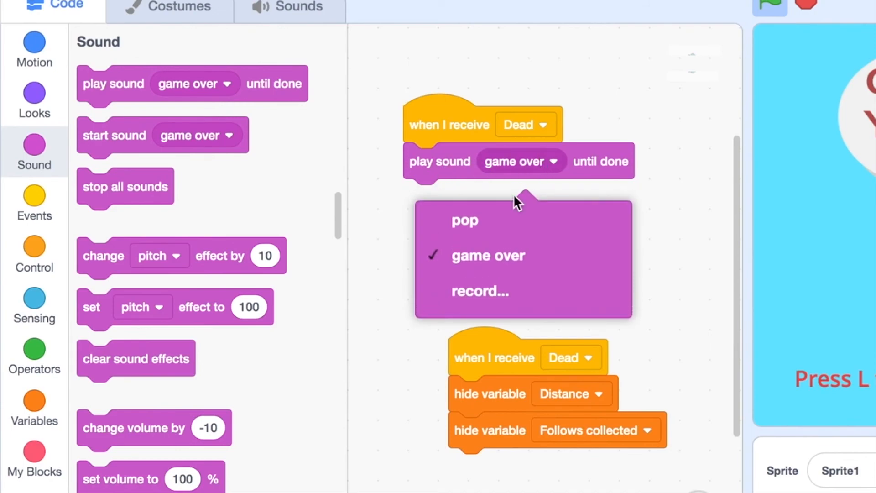
click(487, 255)
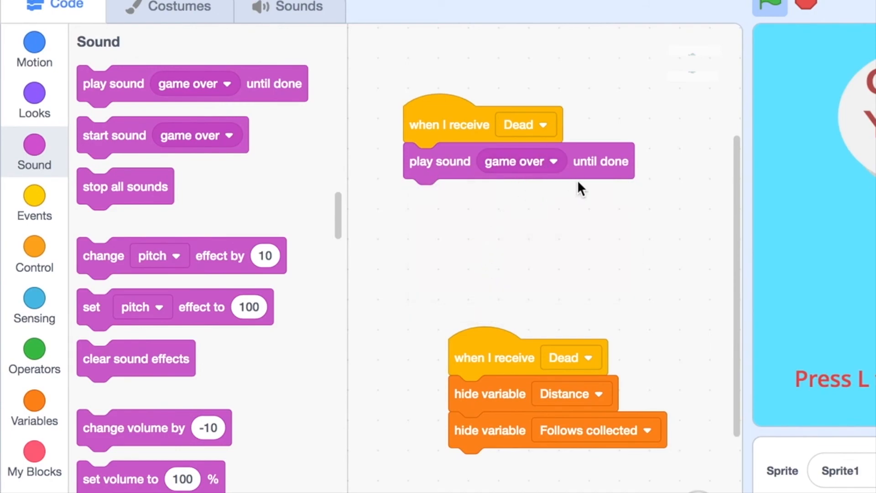
Stop and restart the game, then swim the fish to test the game over sound.
click(807, 5)
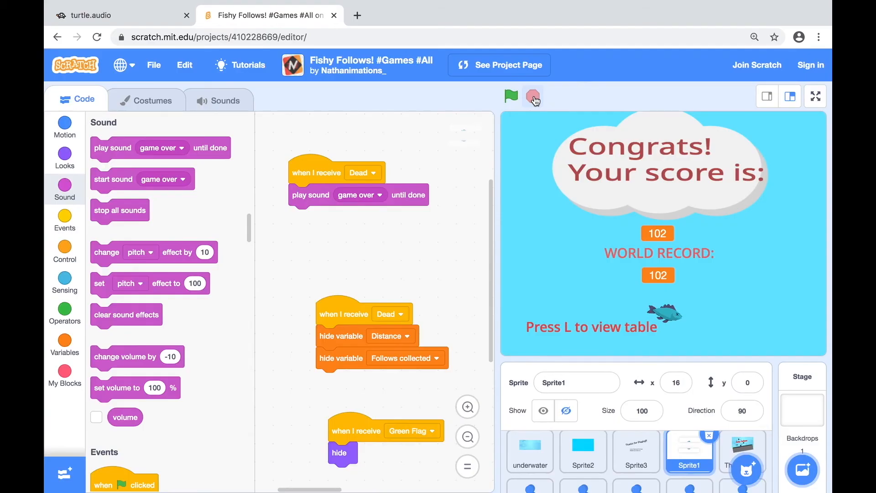
click(772, 2)
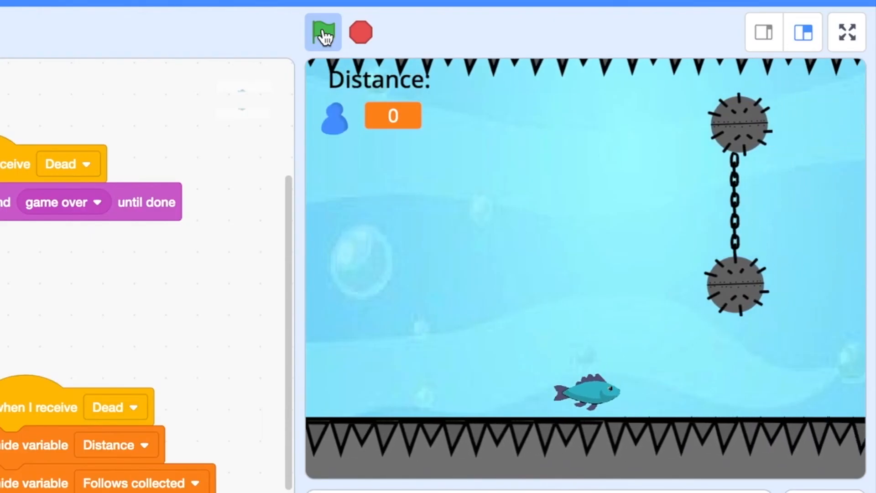
key(space)
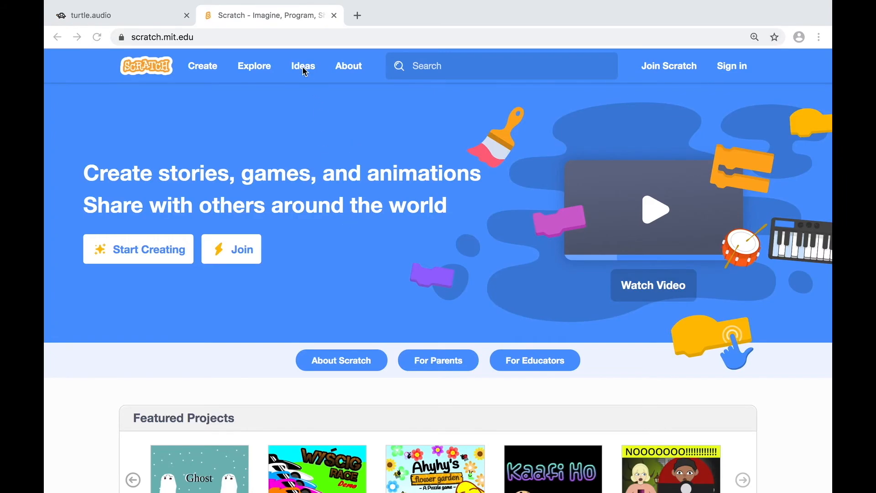
Browse the trending projects in the Games category of Scratch's Explore page.
click(254, 72)
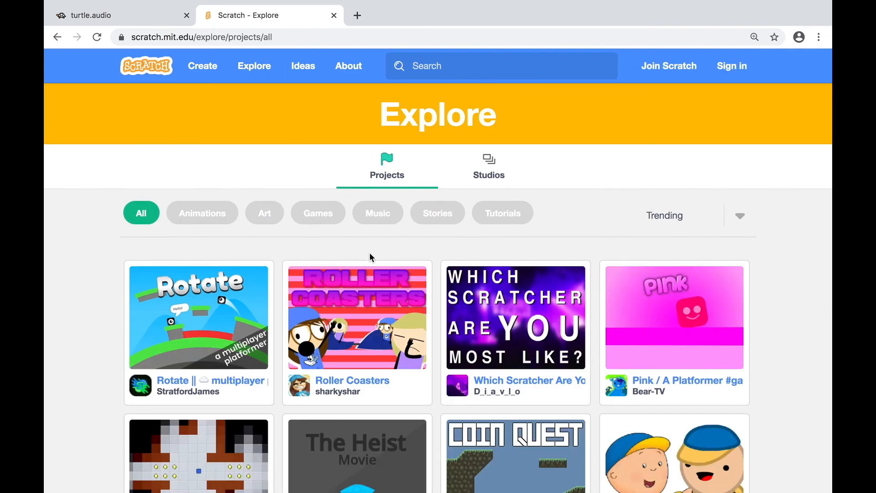
click(327, 219)
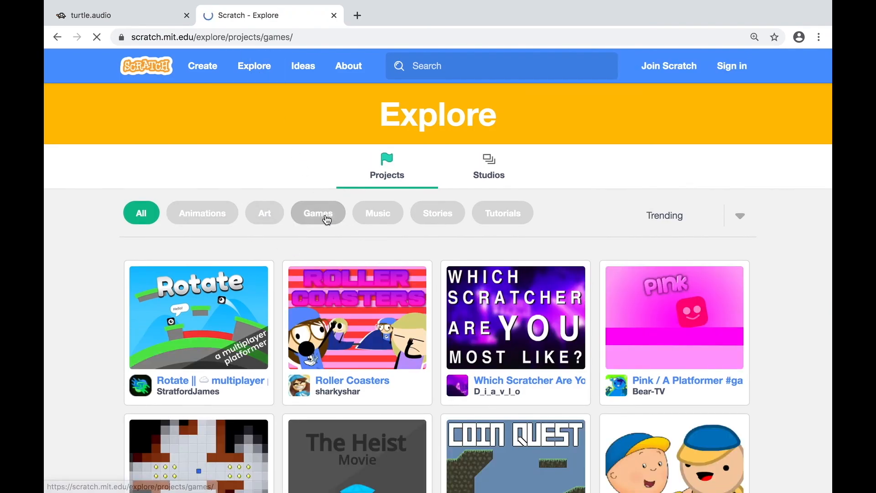
scroll(399, 414, down, 7)
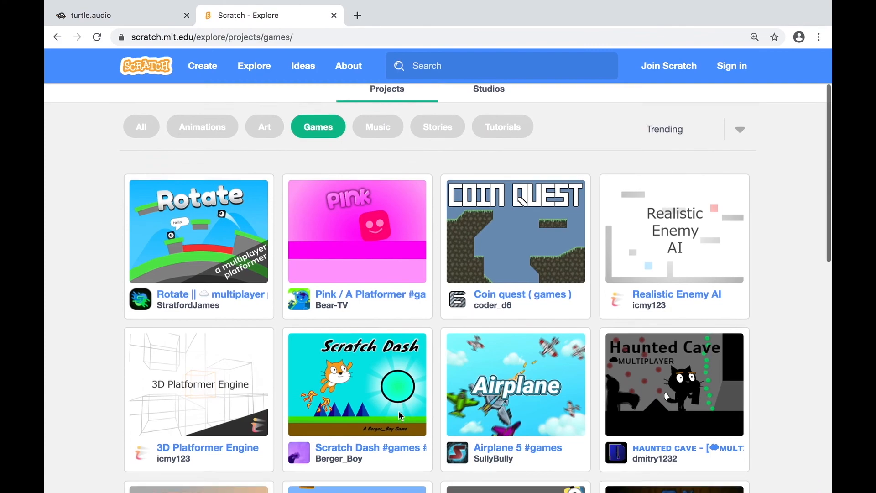
scroll(400, 417, down, 5)
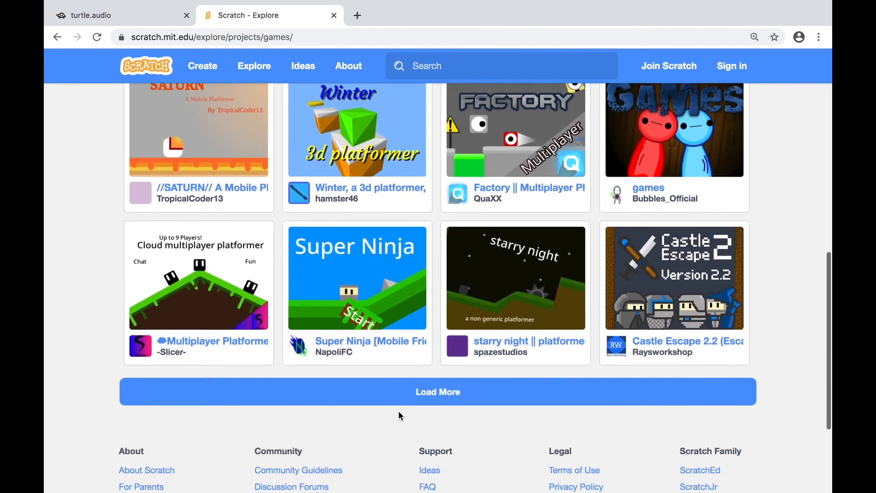